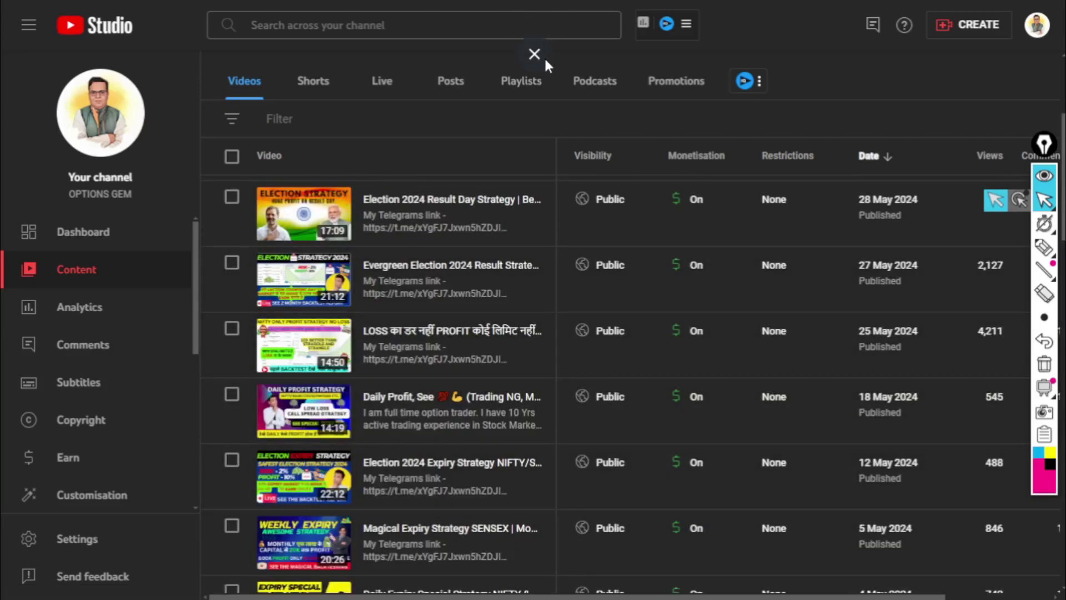
Leave full screen, switch to the OPTIONS GEM group in Telegram Web and examine the members' messages from yesterday and today
left_click(536, 53)
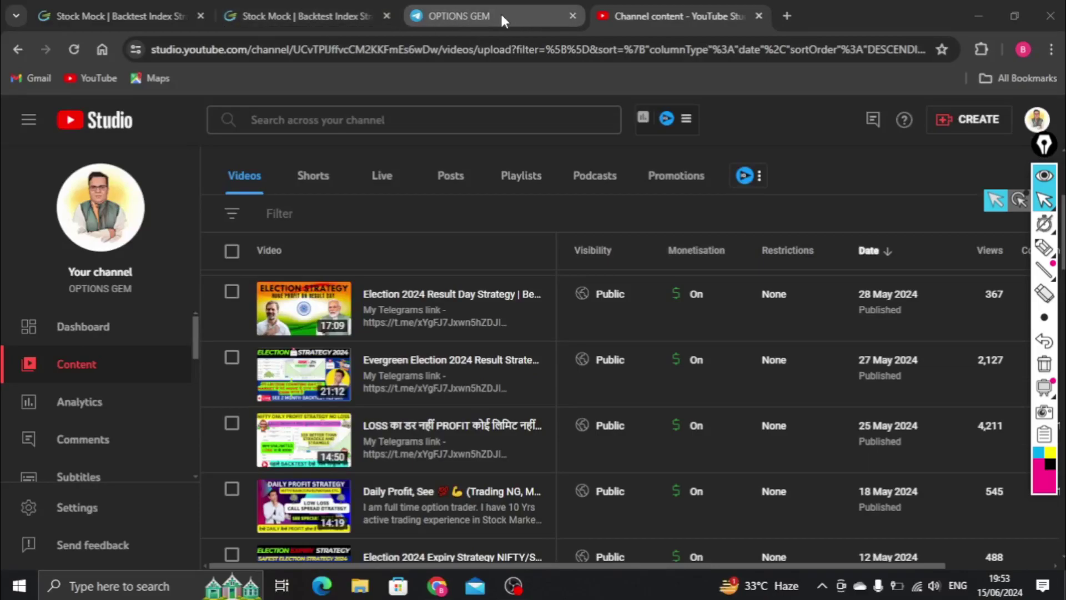
left_click(499, 17)
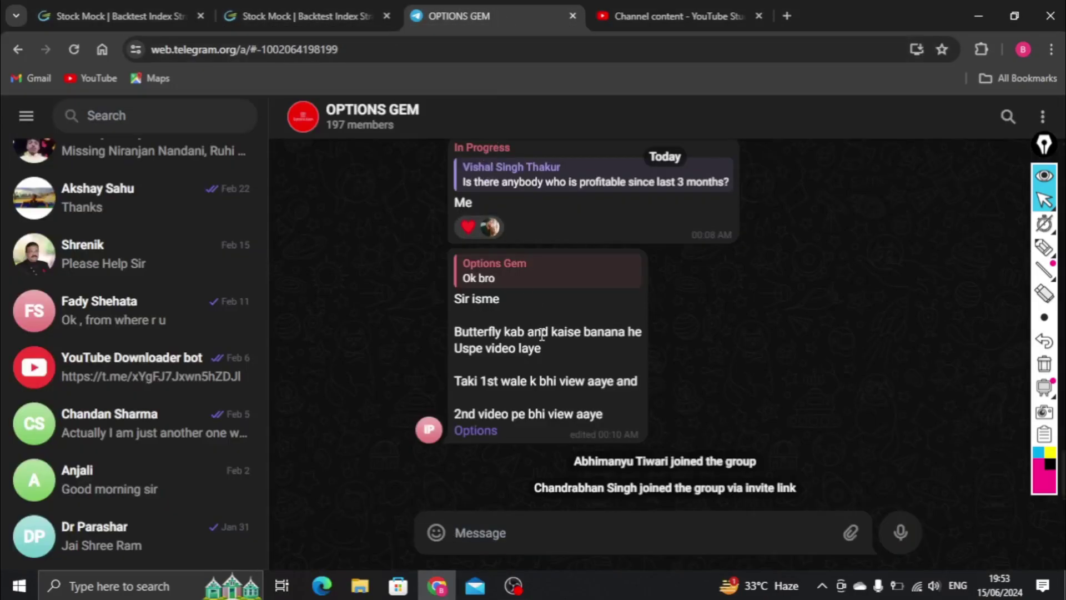
scroll(544, 332, "up", 5)
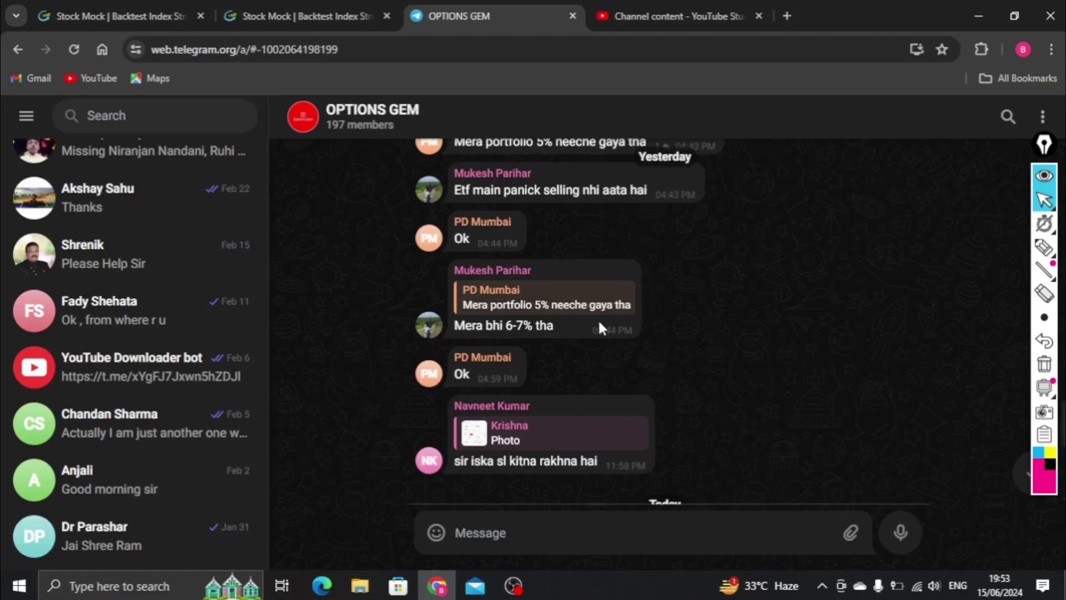
scroll(598, 319, "up", 5)
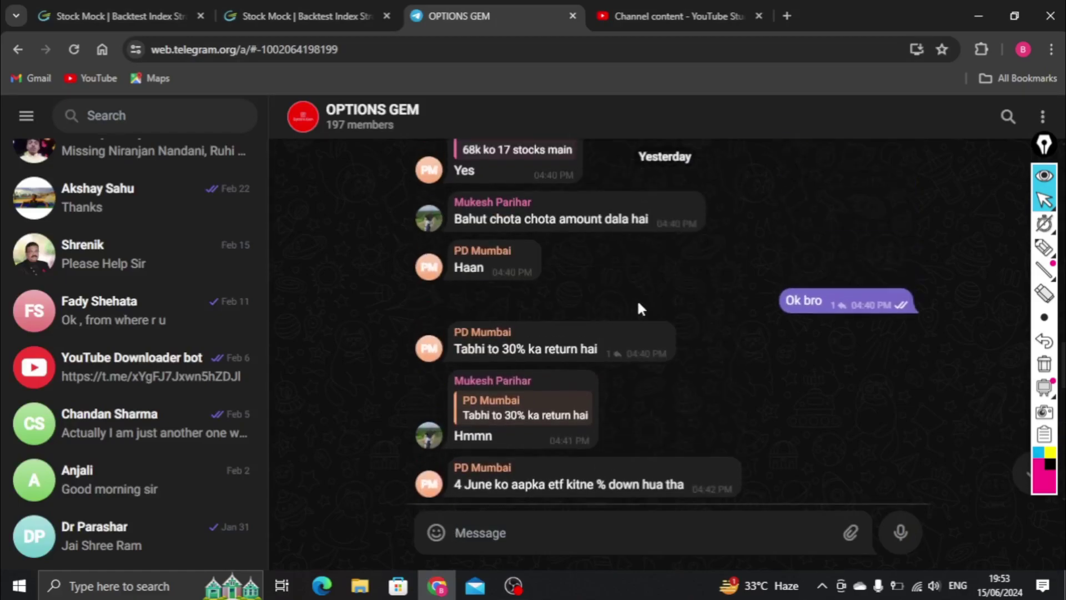
scroll(637, 303, "up", 6)
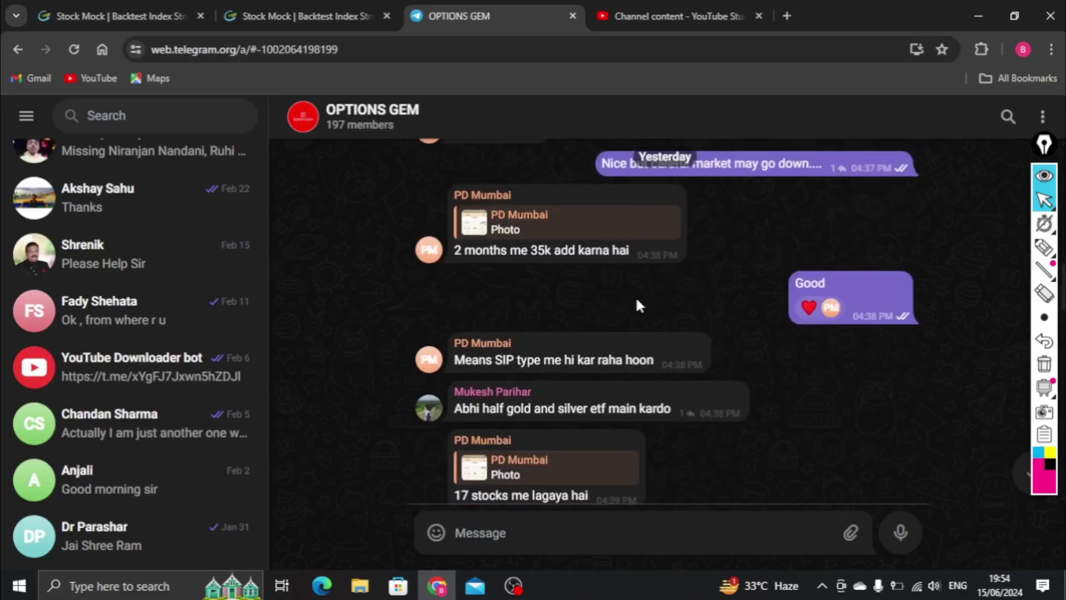
scroll(636, 300, "up", 10)
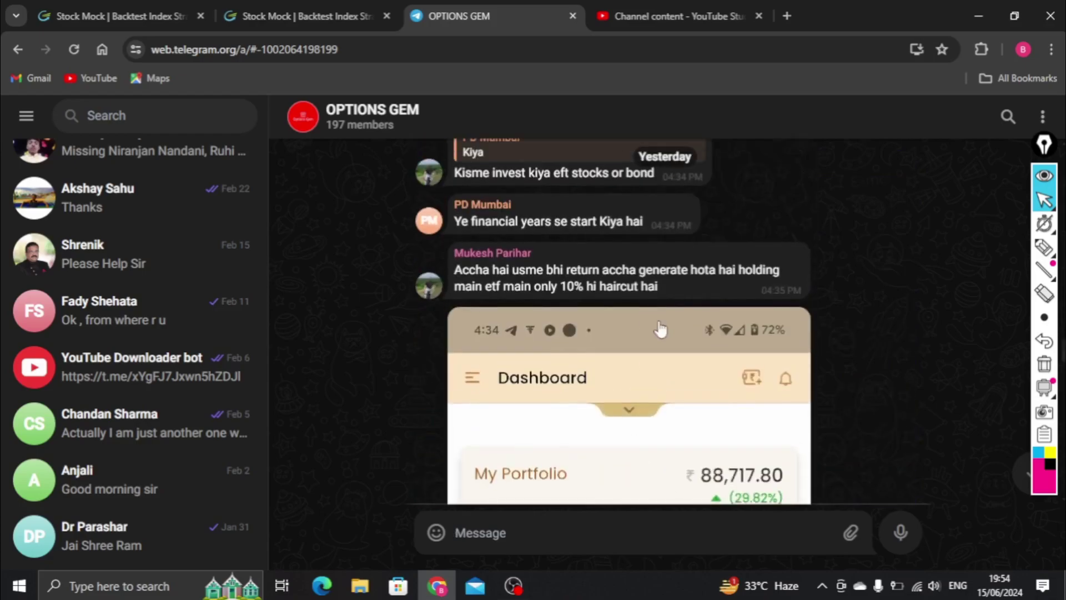
scroll(660, 333, "down", 4)
scroll(638, 298, "up", 5)
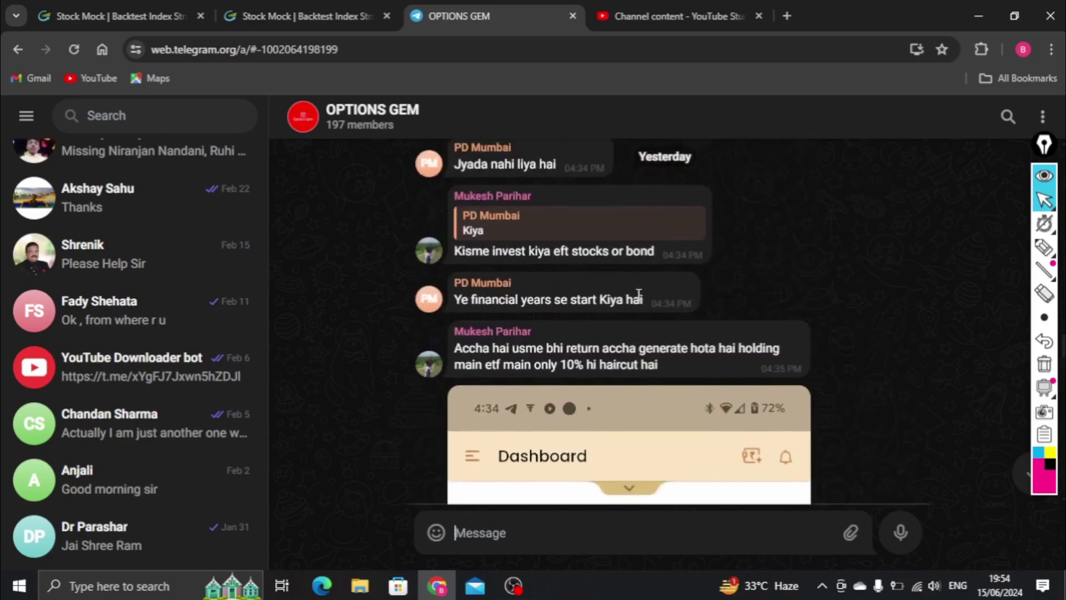
scroll(624, 295, "up", 10)
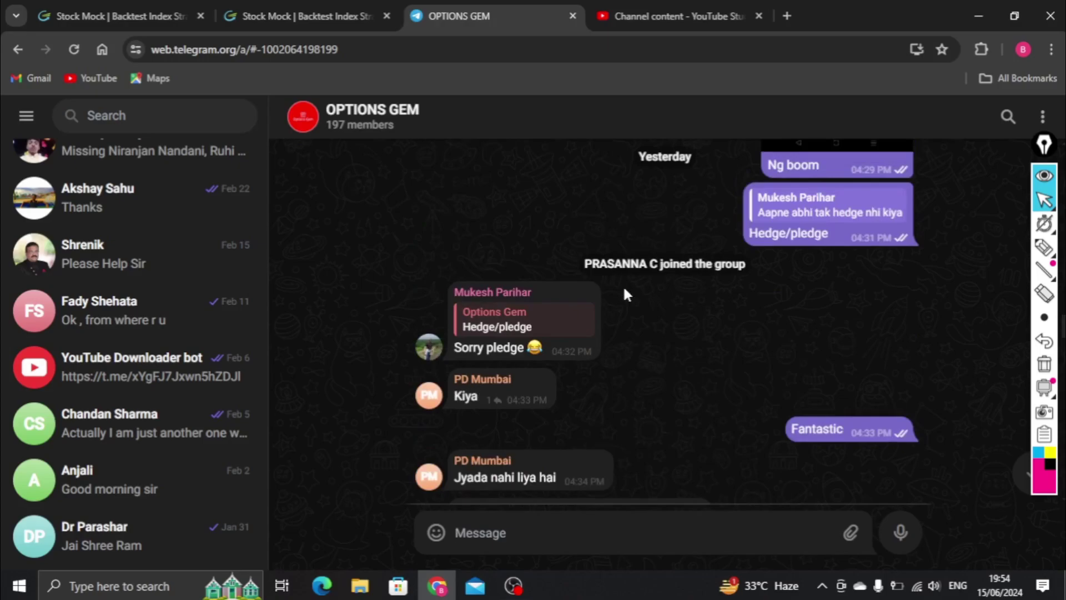
scroll(657, 292, "up", 5)
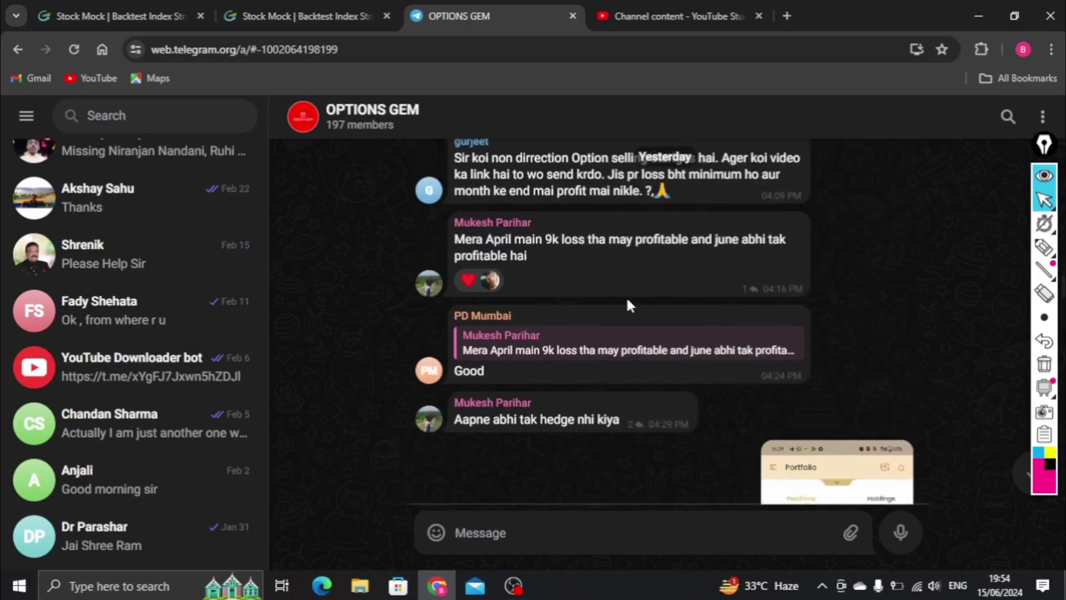
scroll(595, 299, "down", 6)
scroll(594, 297, "down", 10)
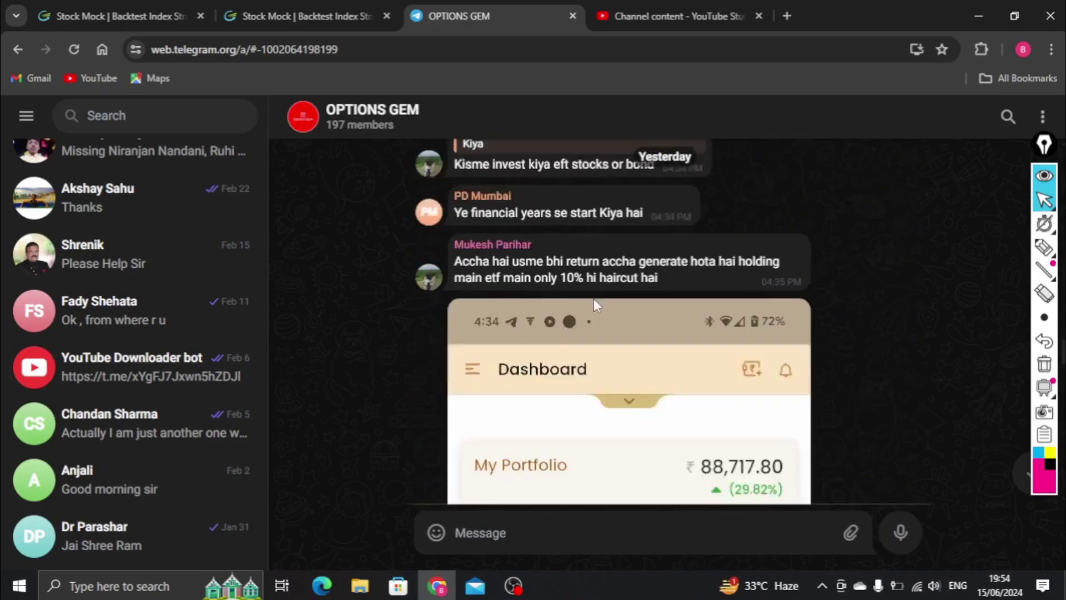
scroll(590, 297, "down", 10)
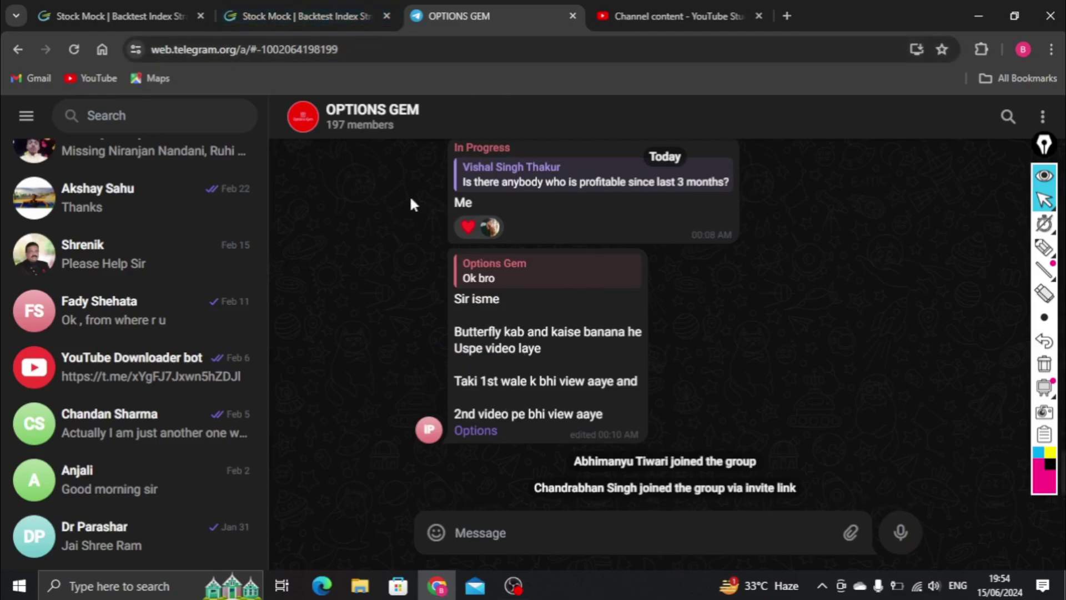
Switch to the StockMock page with the Closest Premium position form and display it full screen
left_click(281, 13)
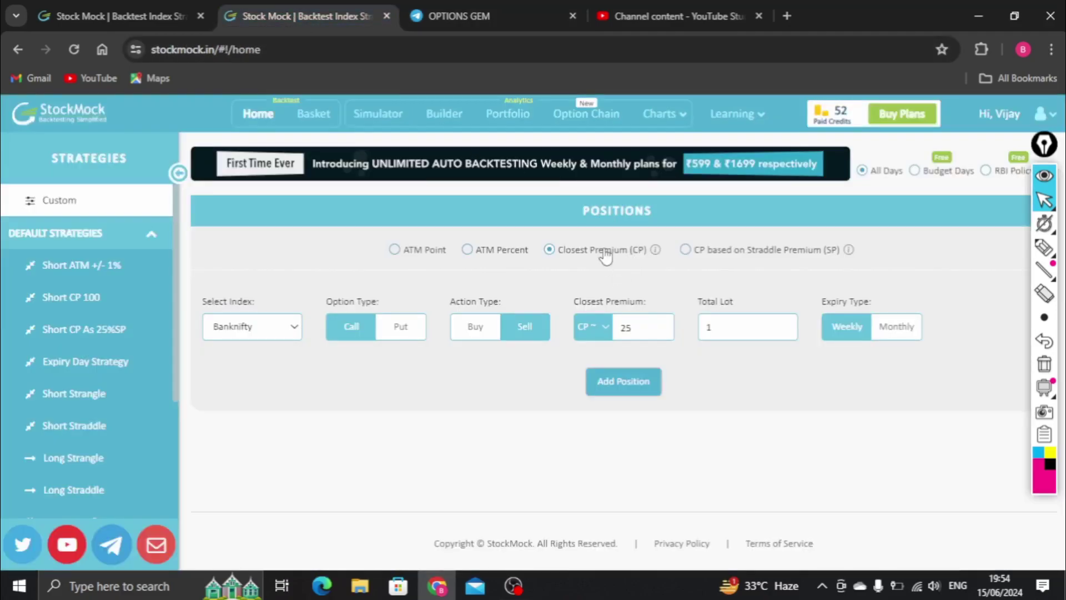
key("F11")
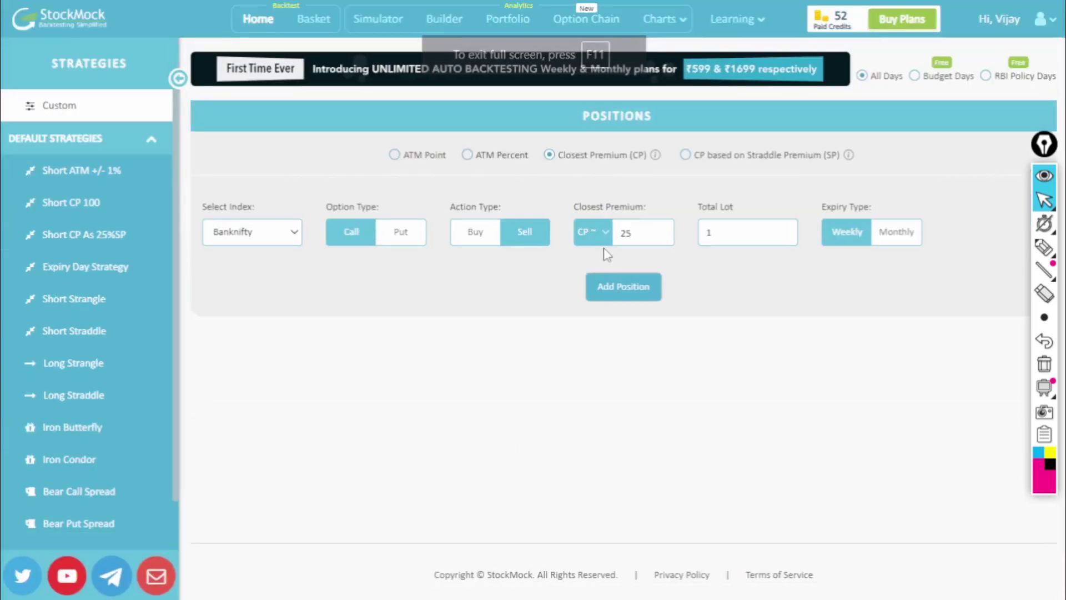
Handwrite "Short Strangle" with three underlines over the page below the position settings, and clear the annotation
left_click(1043, 248)
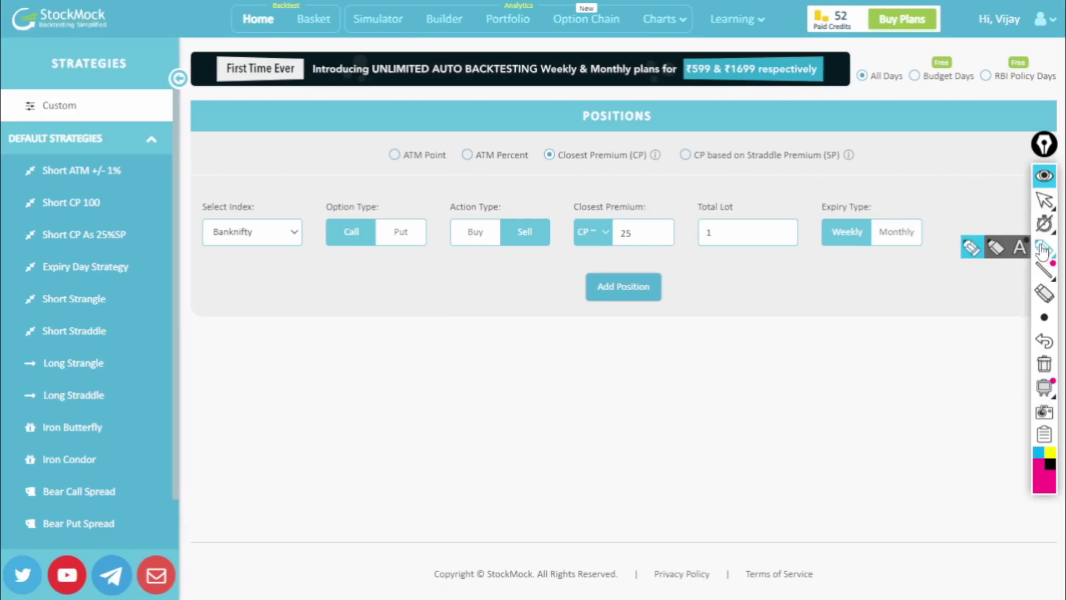
mouse_move(664, 358)
left_mouse_down()
mouse_move(646, 408)
mouse_move(674, 371)
mouse_move(697, 374)
mouse_move(747, 353)
mouse_move(740, 344)
left_mouse_up()
mouse_move(766, 307)
left_mouse_down()
mouse_move(771, 344)
mouse_move(821, 297)
mouse_move(864, 295)
mouse_move(895, 248)
mouse_move(913, 256)
left_mouse_up()
left_click_drag(666, 473, 948, 286)
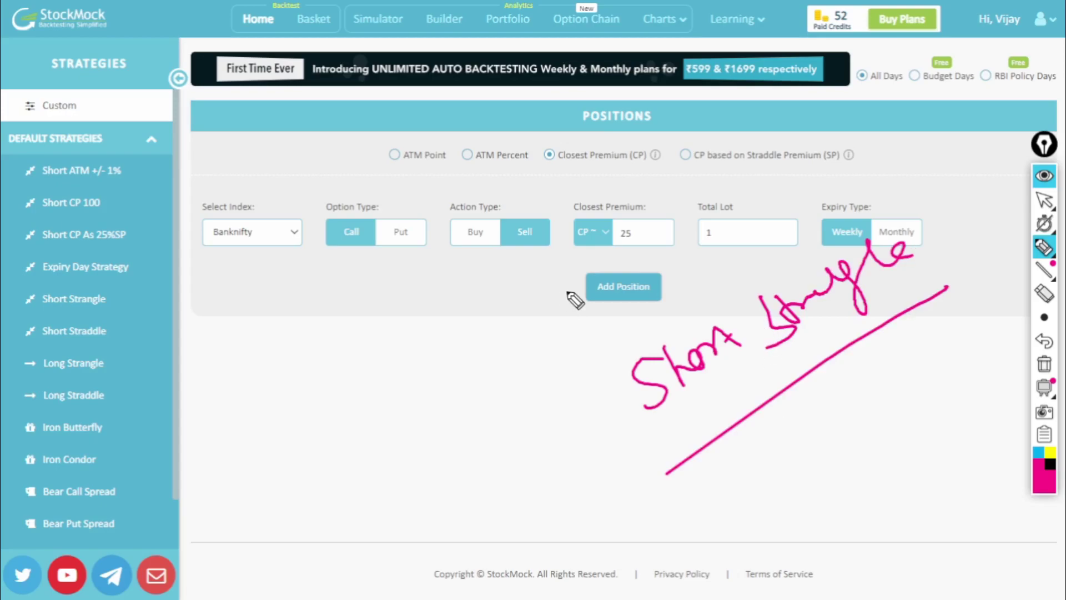
mouse_move(842, 371)
left_mouse_down()
mouse_move(767, 411)
mouse_move(712, 477)
left_mouse_up()
left_click_drag(900, 322, 842, 371)
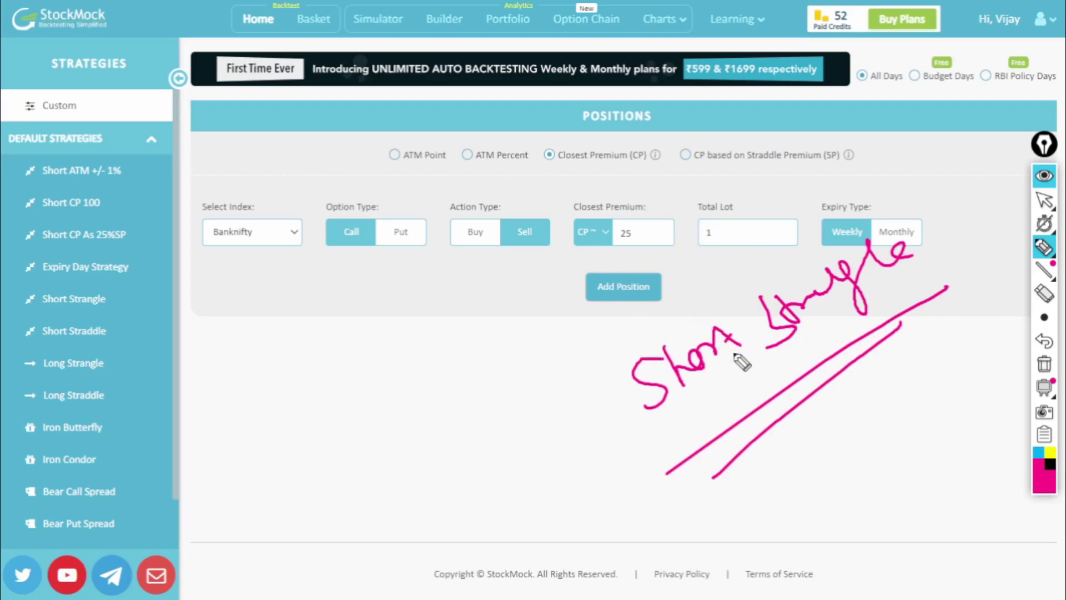
left_click_drag(745, 461, 881, 355)
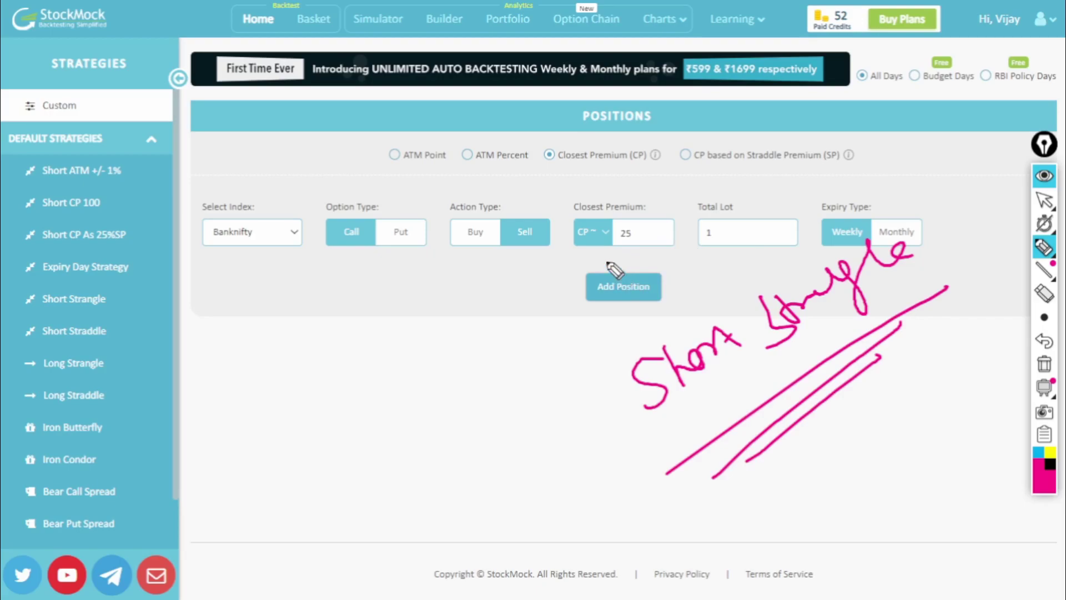
left_click(1042, 365)
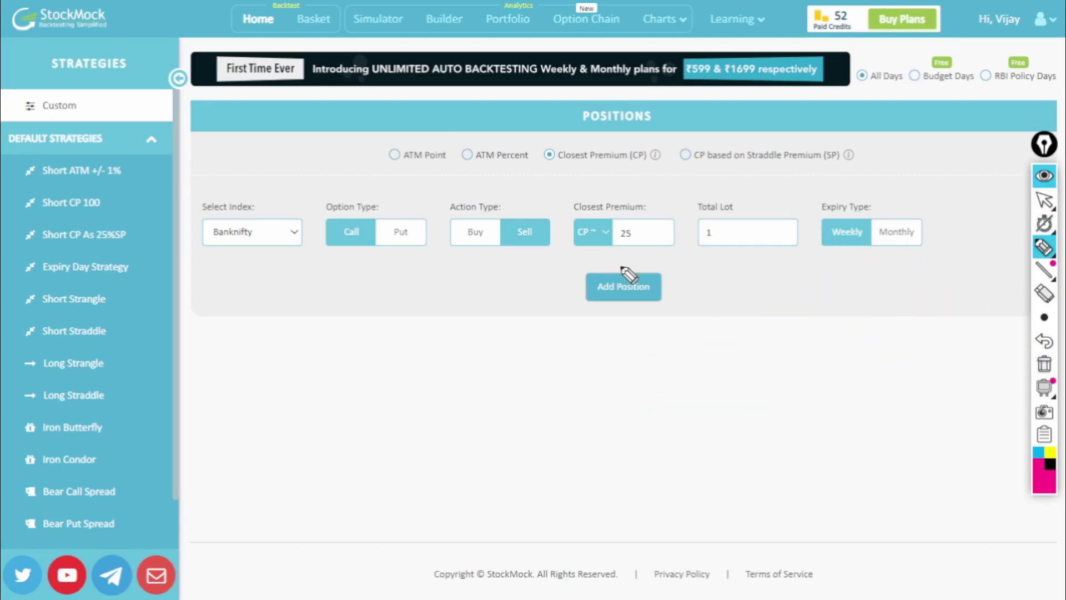
left_click(1043, 201)
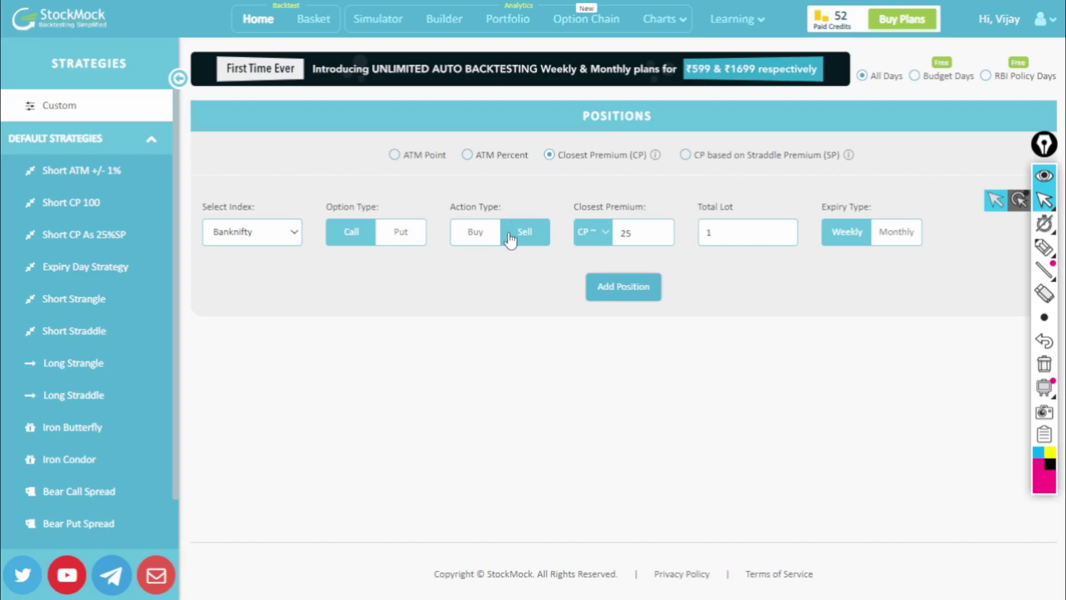
Add one-lot weekly Banknifty sell positions for a call and a put at closest premium 50, each with a 150% stop loss
left_click_drag(638, 233, 582, 232)
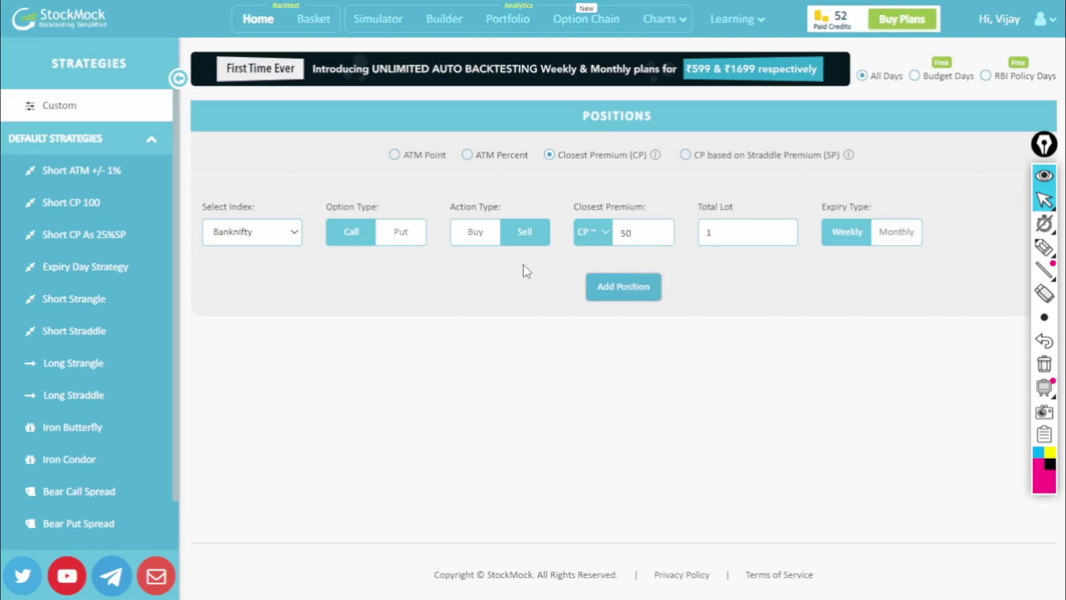
left_click(611, 294)
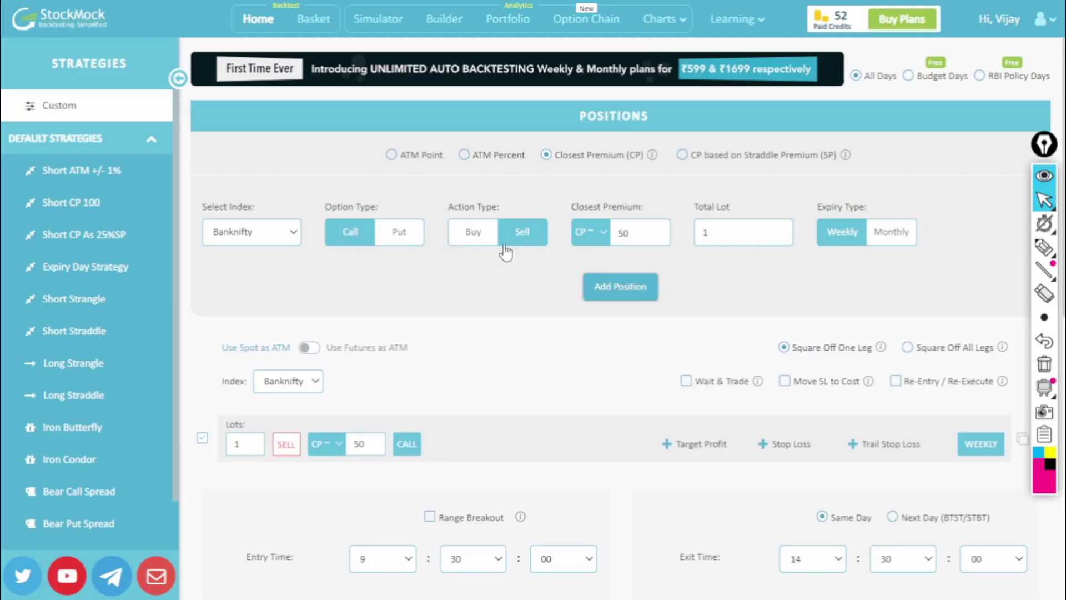
left_click(400, 242)
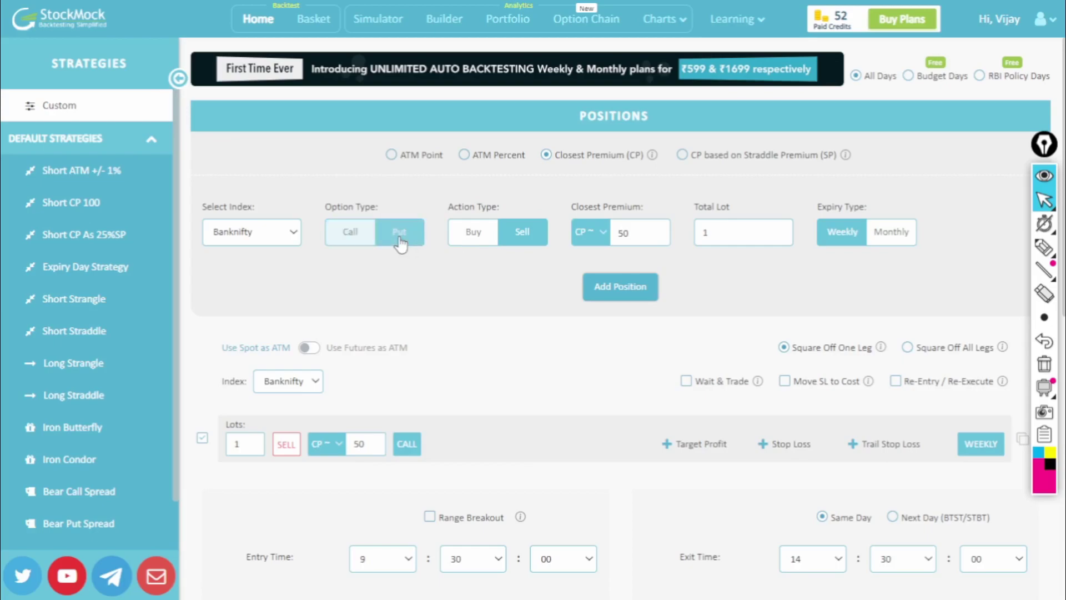
left_click(610, 295)
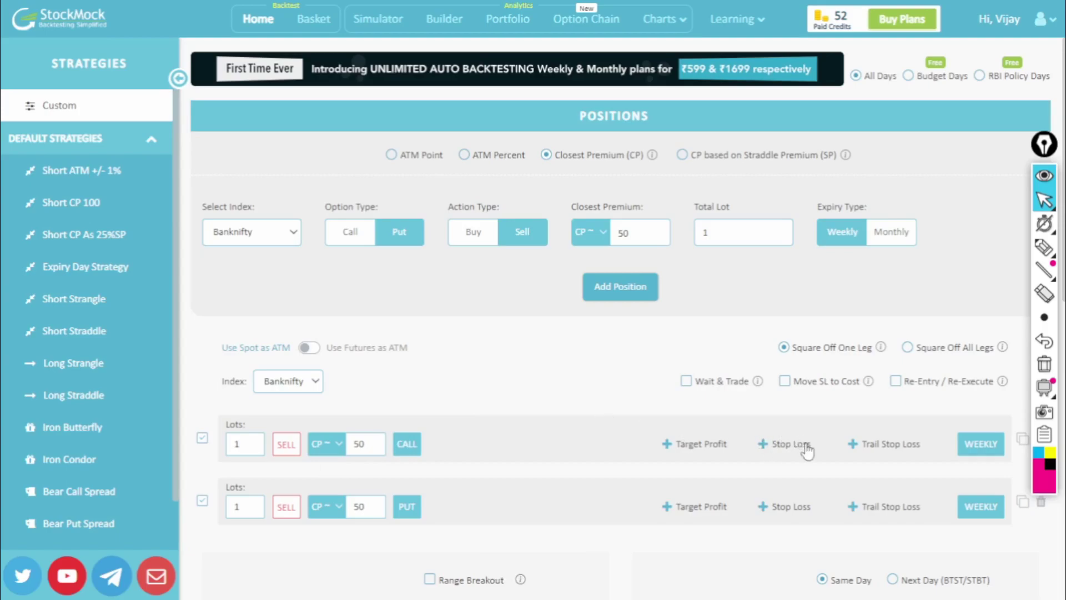
left_click(784, 443)
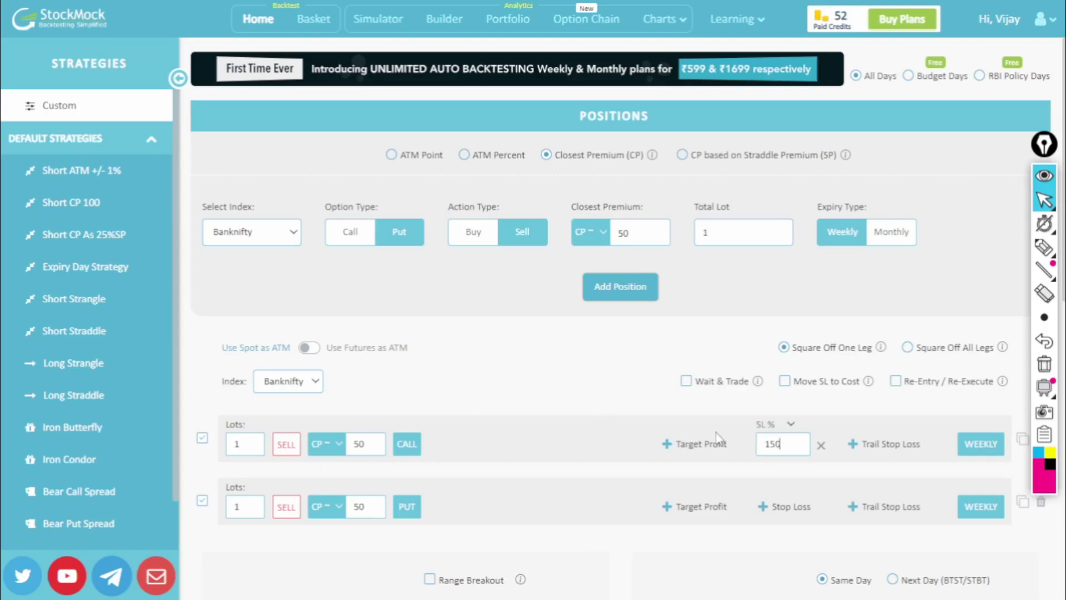
left_click(785, 510)
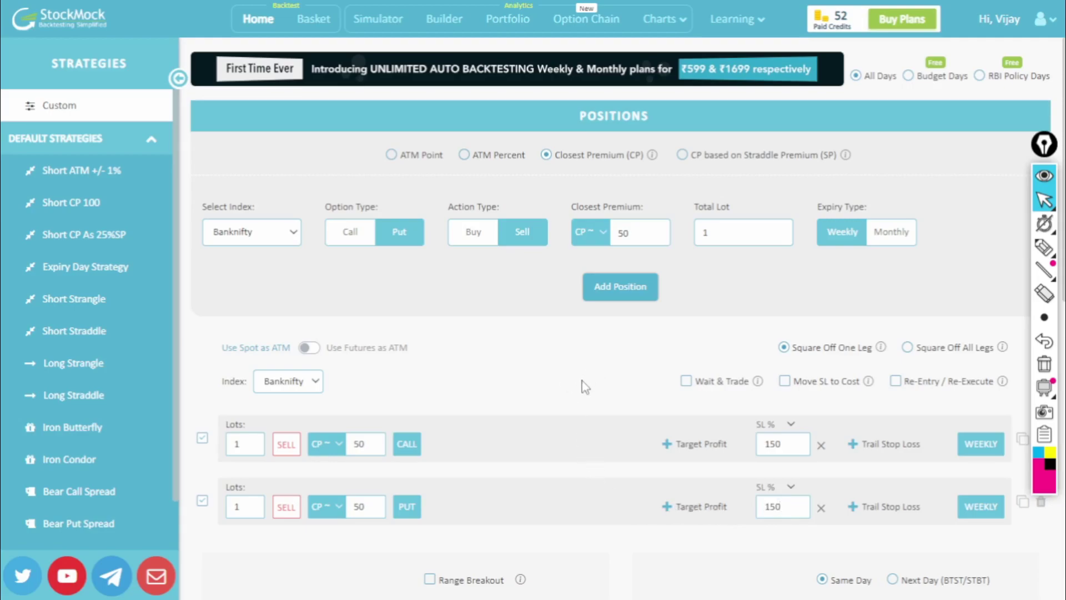
Set the strategy's same-day exit time to 15:15:00
scroll(583, 387, "down", 4)
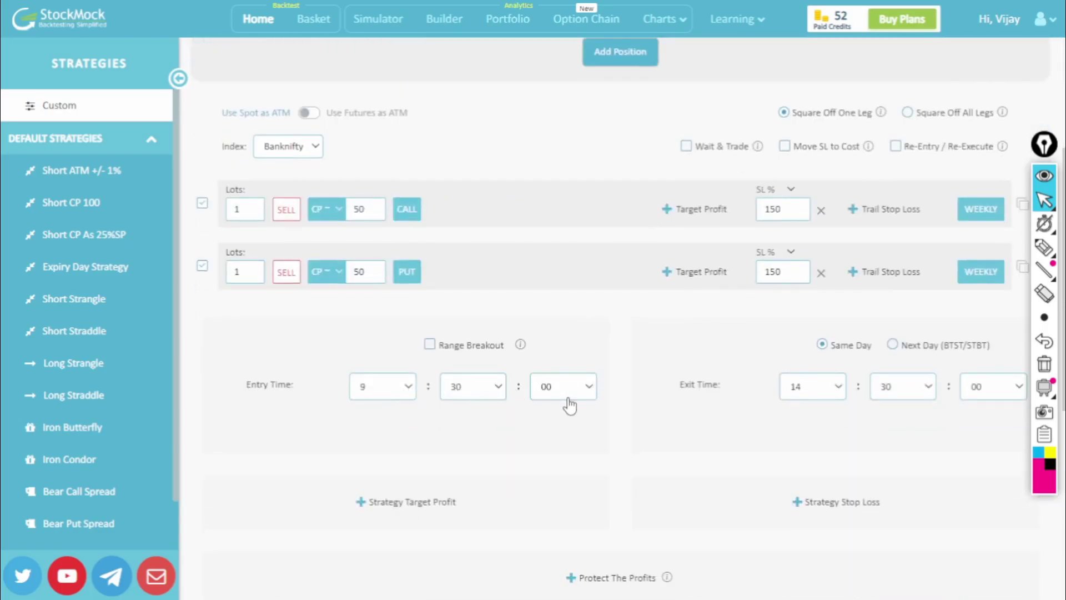
left_click(838, 389)
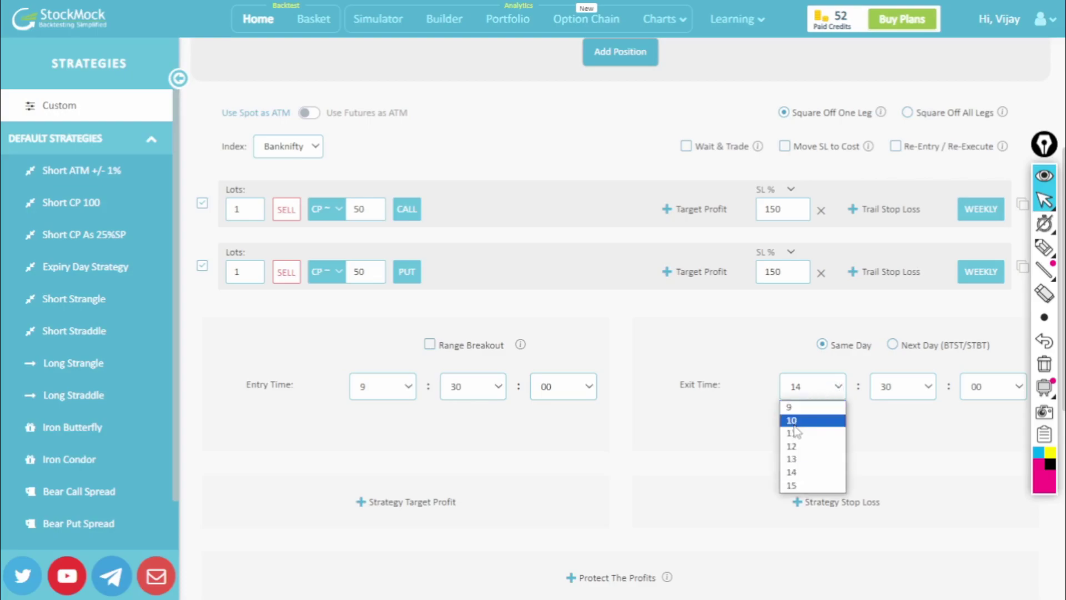
left_click(793, 485)
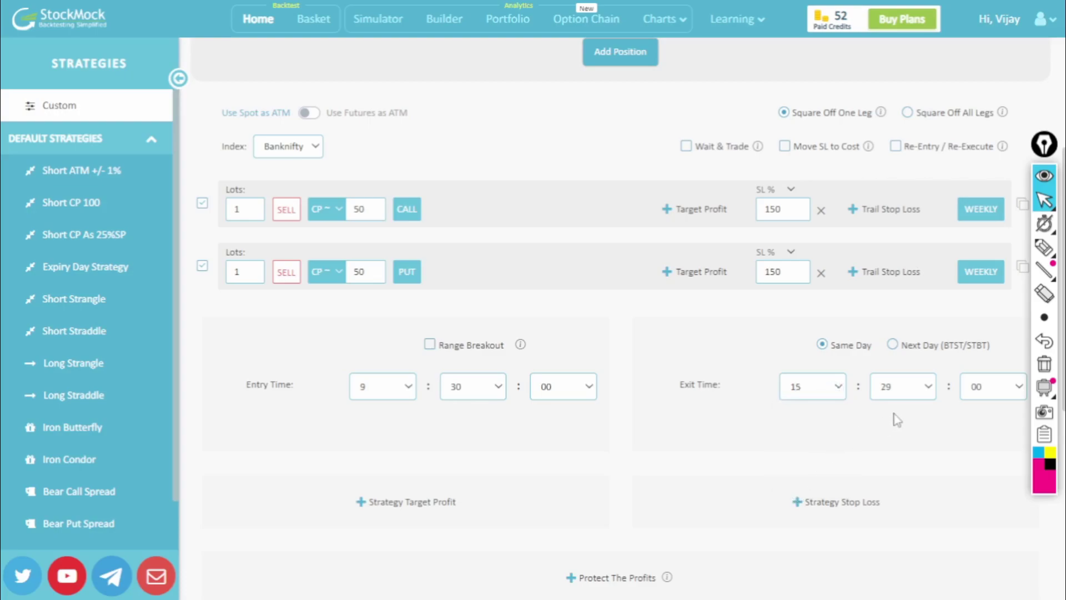
left_click(926, 395)
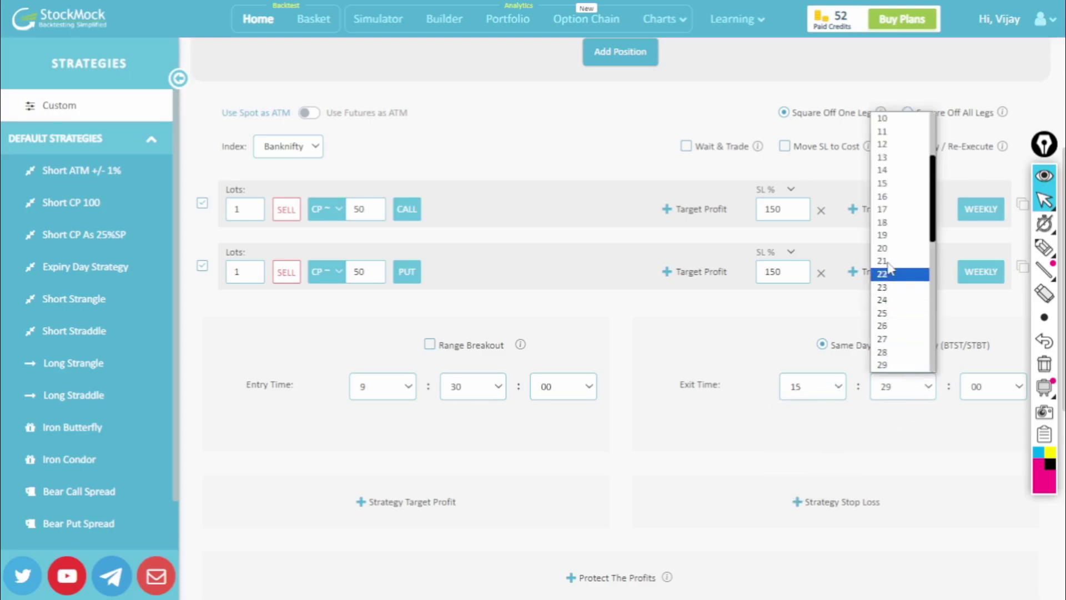
left_click(887, 185)
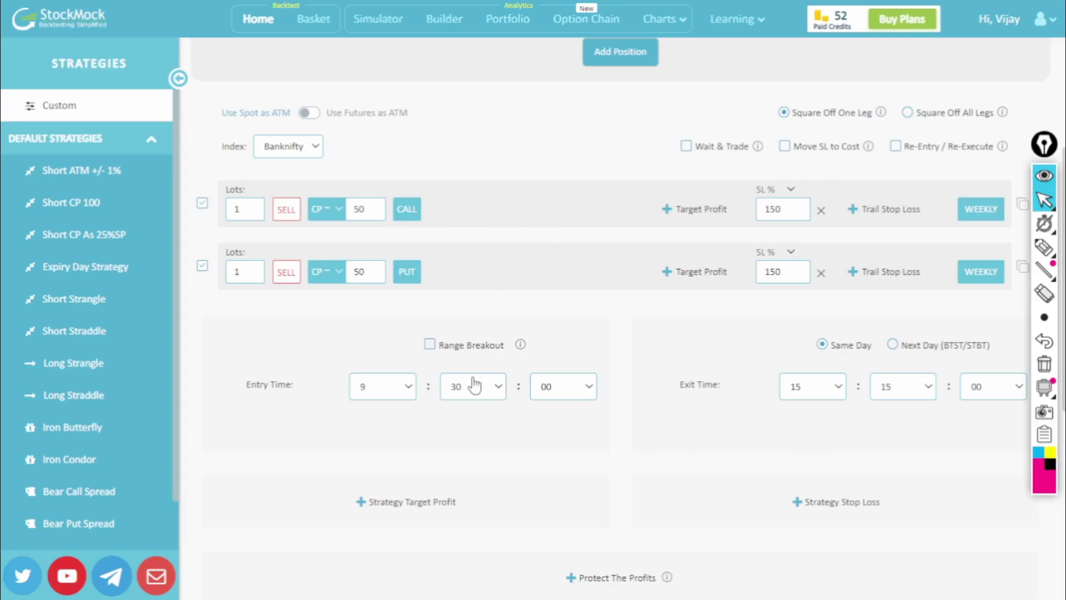
scroll(477, 386, "down", 4)
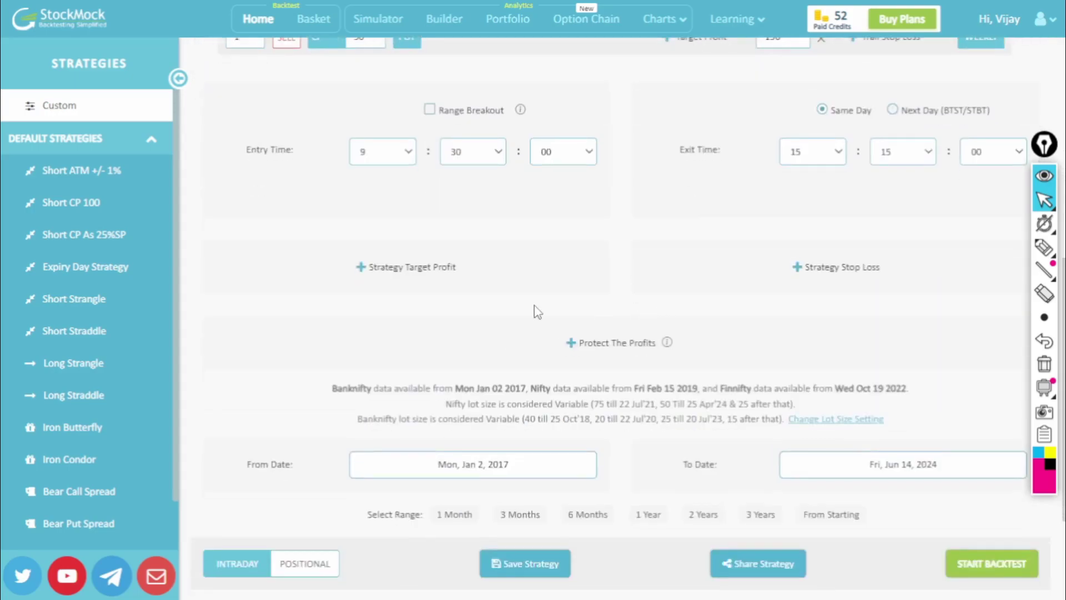
left_click(430, 269)
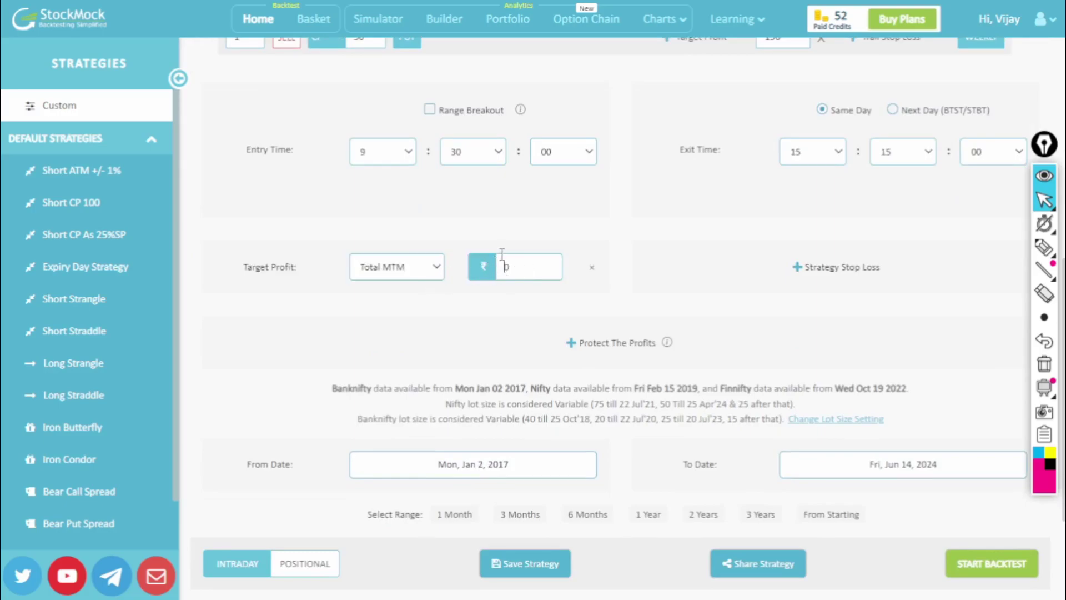
type("2000")
left_click(594, 269)
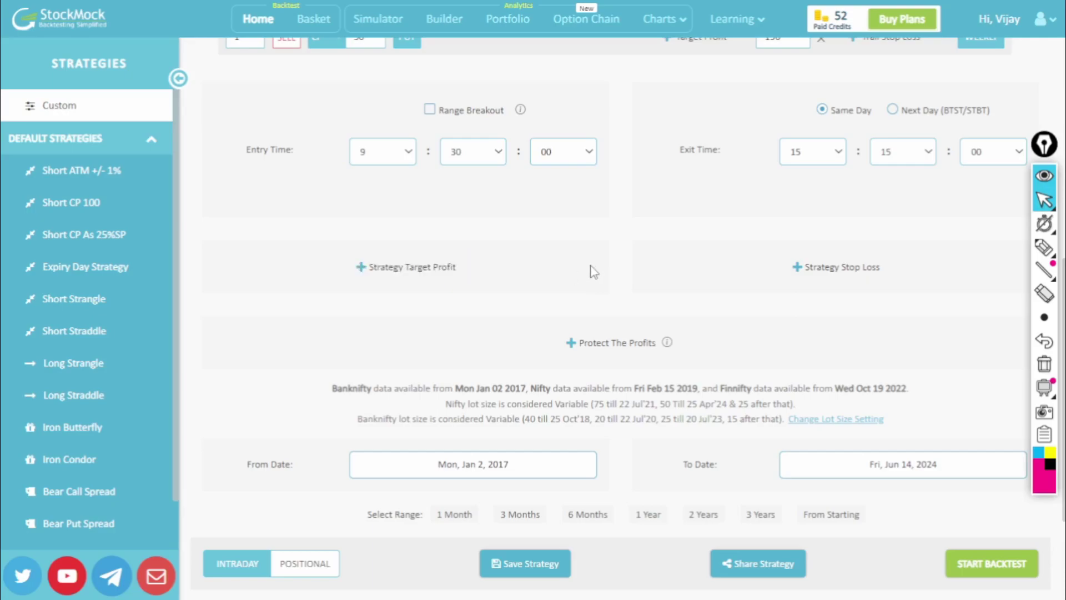
scroll(588, 361, "down", 1)
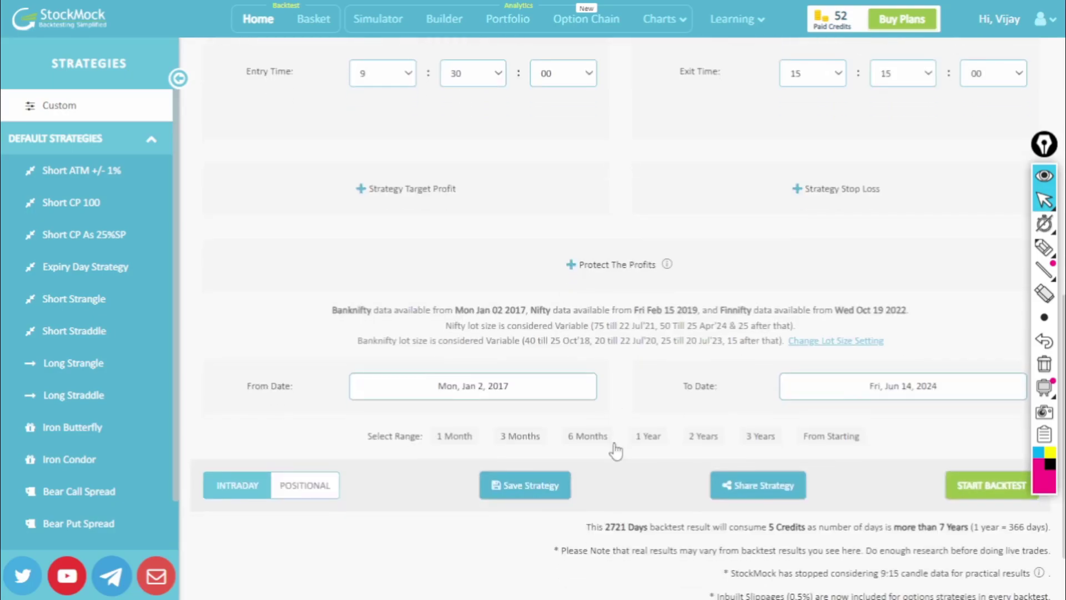
scroll(664, 361, "up", 8)
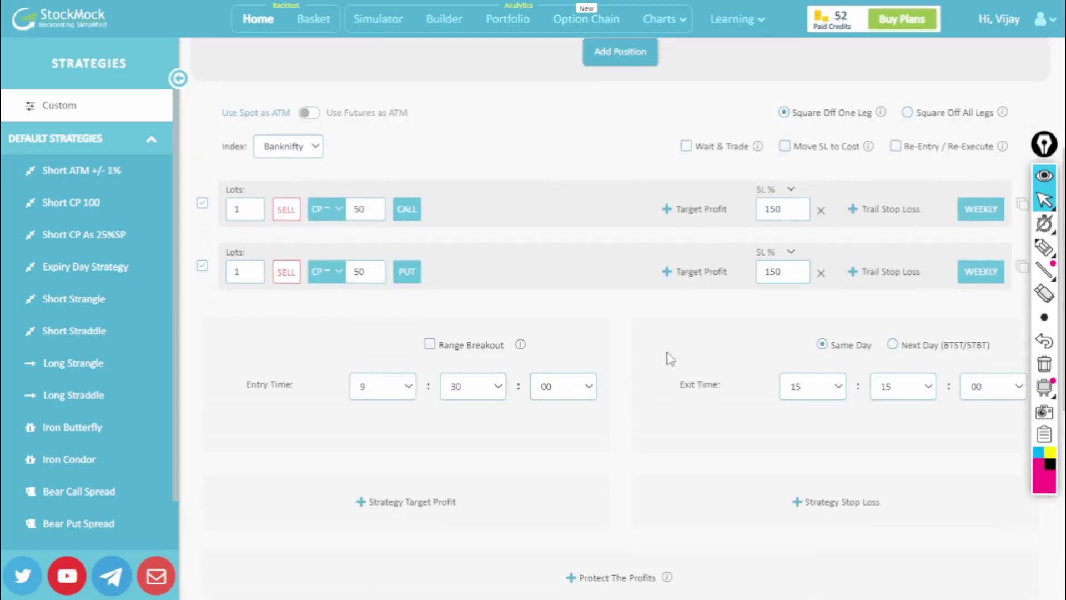
Run the intraday backtest of the short strangle from Jan 2, 2017 to Jun 14, 2024
scroll(657, 357, "up", 2)
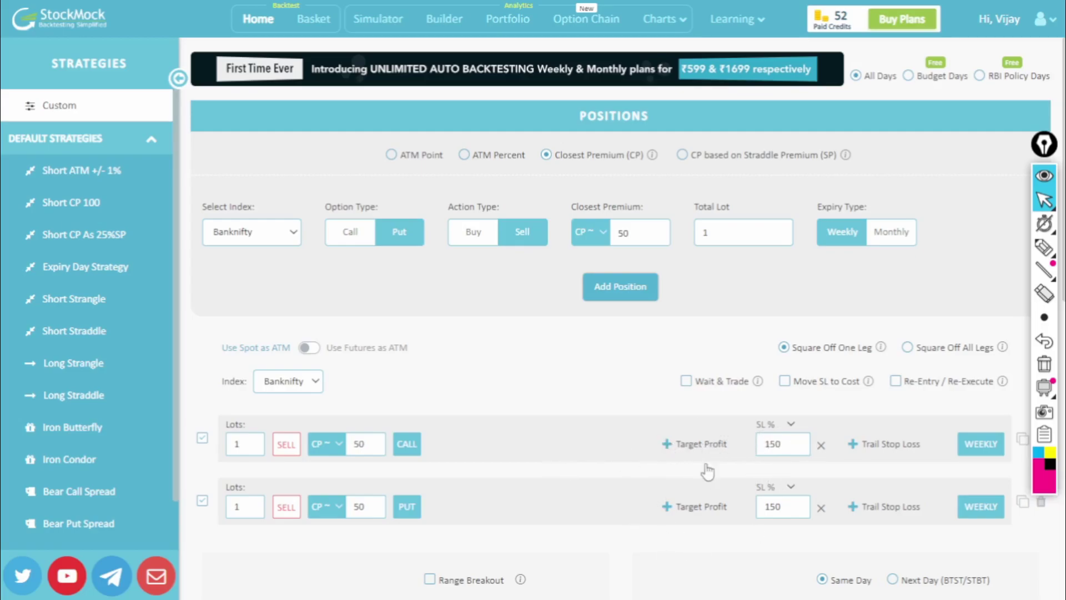
scroll(763, 436, "down", 4)
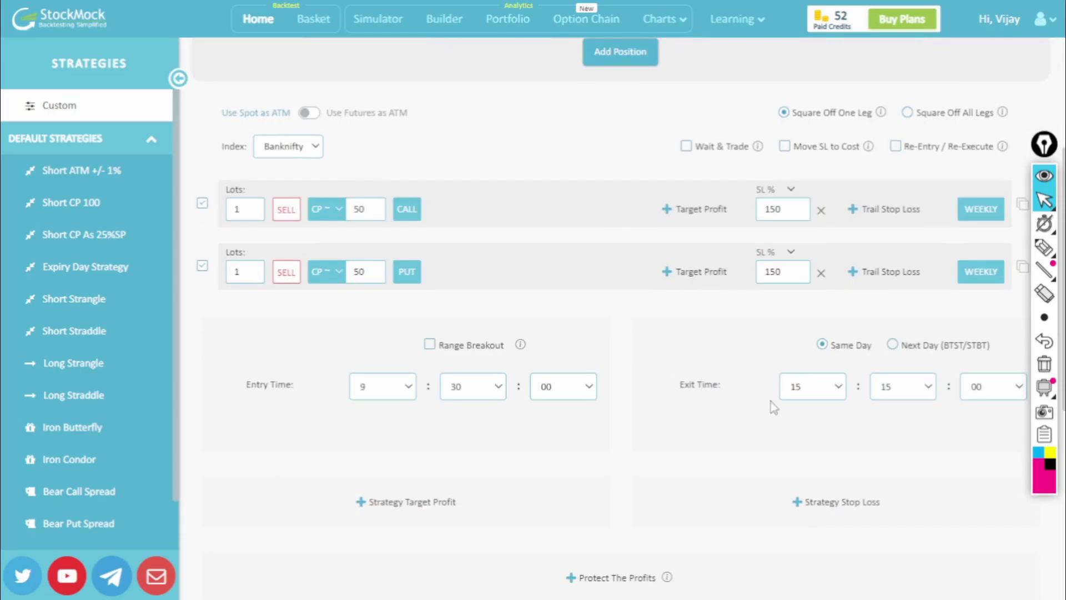
scroll(772, 400, "down", 4)
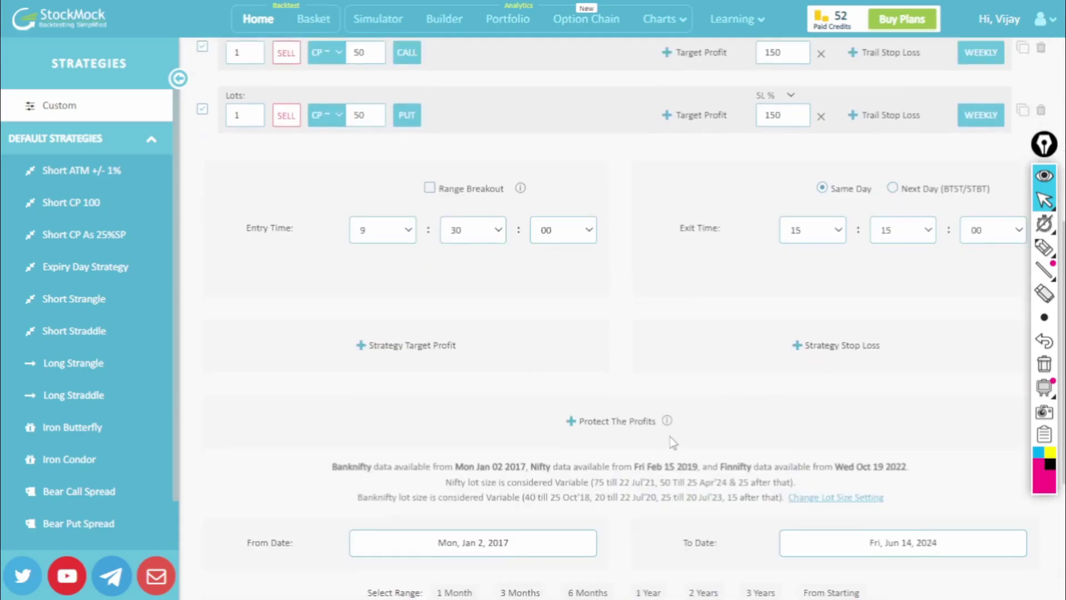
scroll(672, 442, "down", 3)
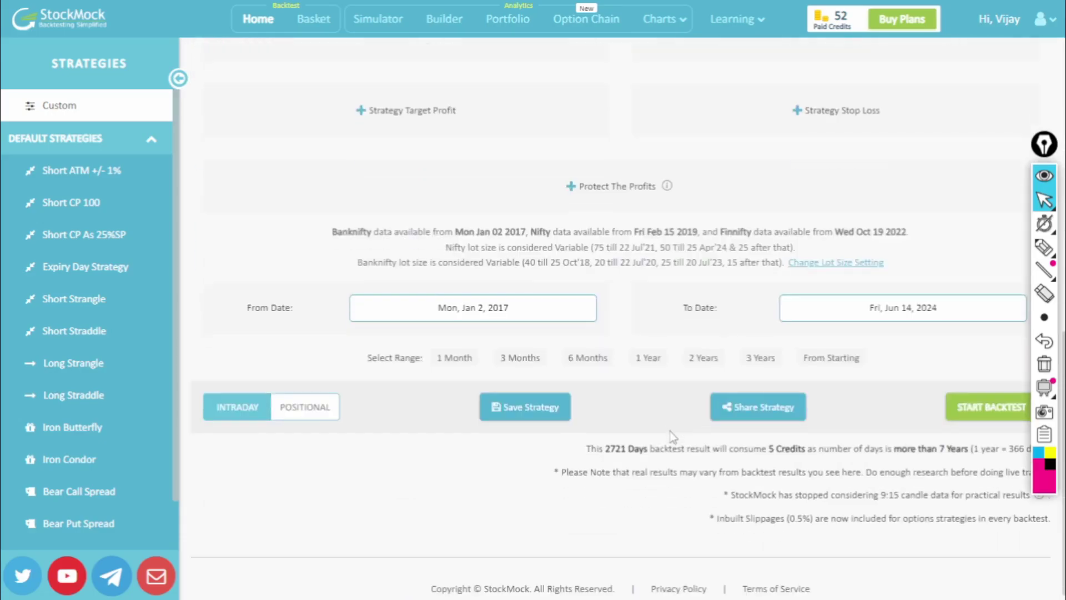
left_click(968, 410)
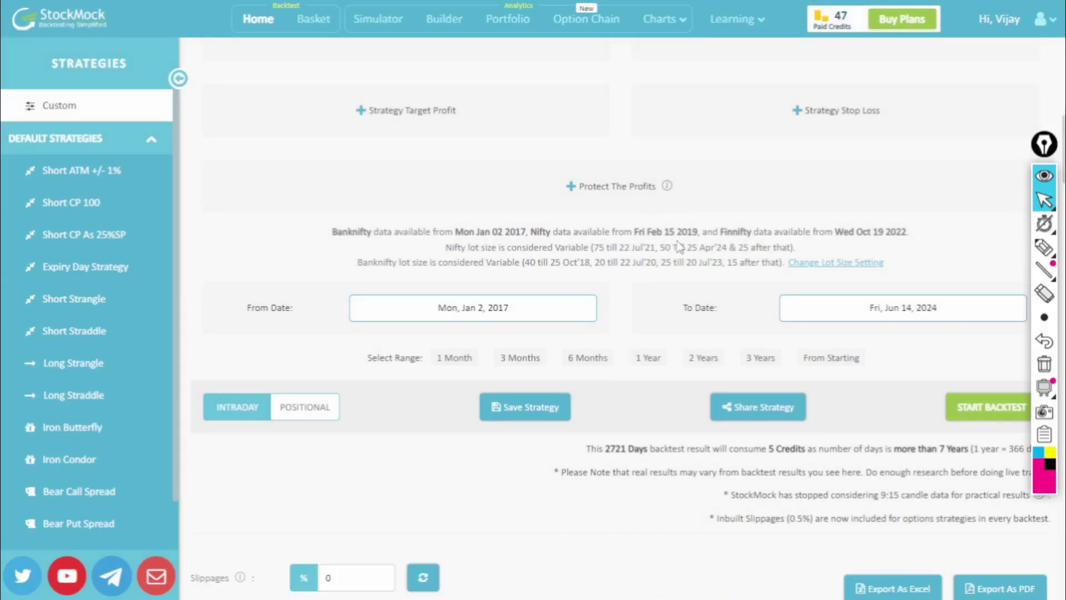
Examine the backtest's summary statistics, including profit, win rate and drawdown, and compare them with the strategy's positions and timings
scroll(677, 245, "up", 6)
scroll(629, 252, "down", 4)
scroll(629, 252, "down", 11)
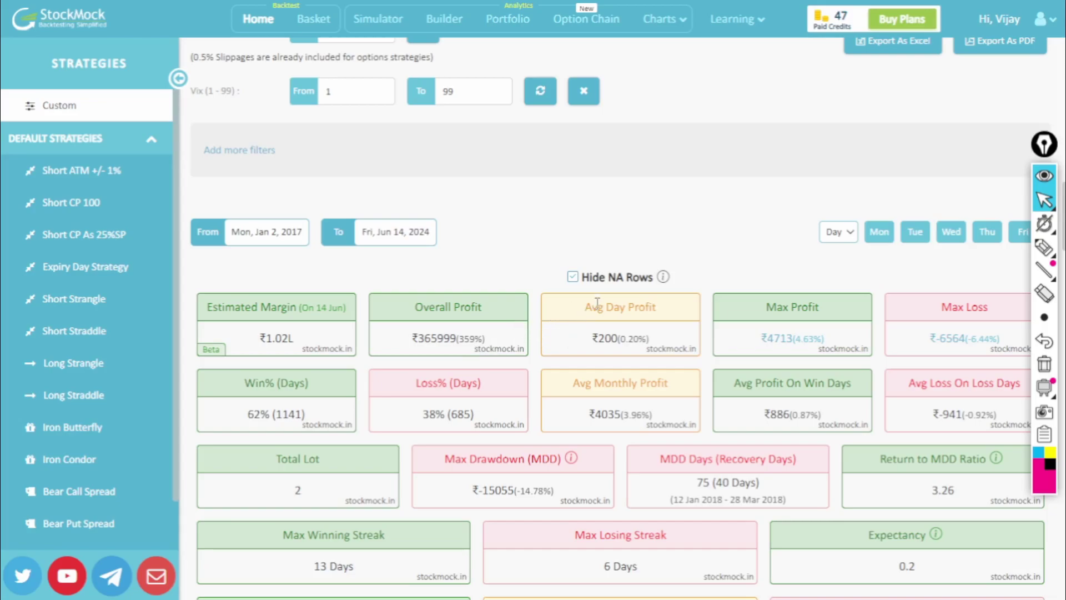
scroll(574, 284, "up", 1)
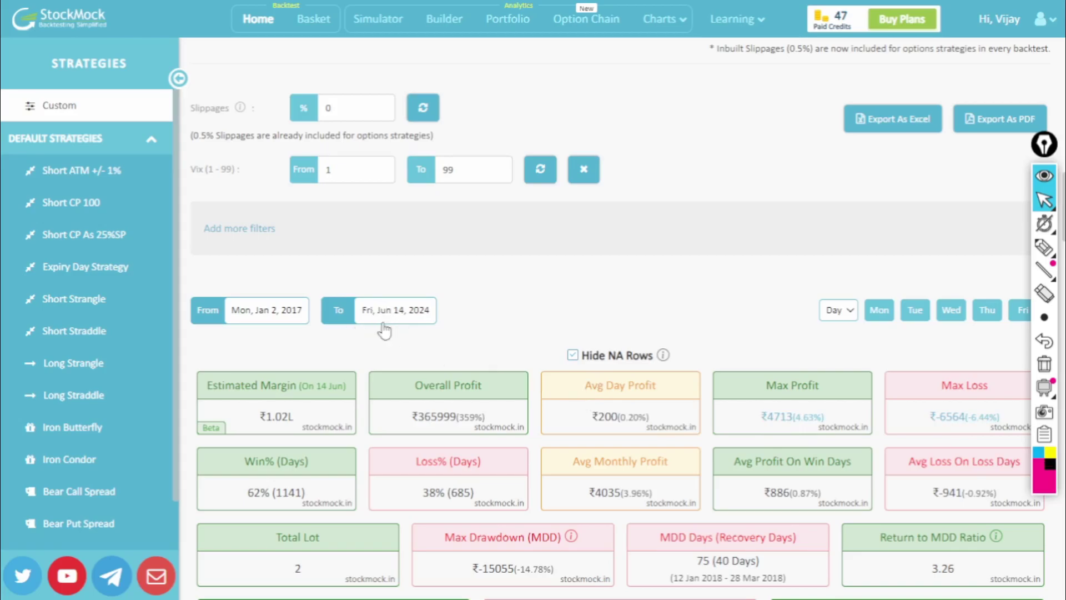
scroll(453, 318, "down", 3)
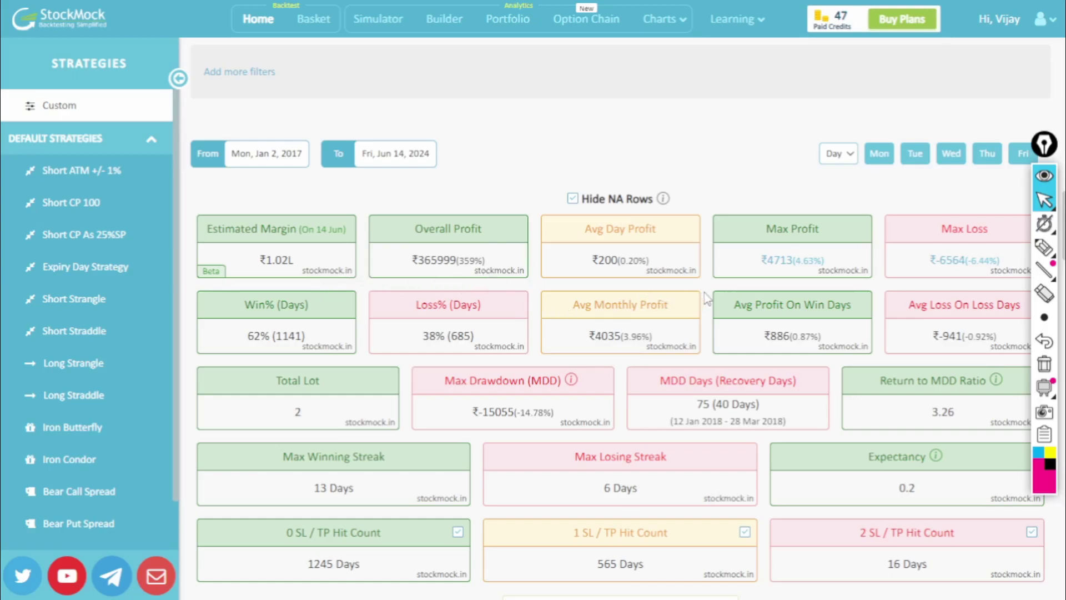
scroll(691, 286, "up", 3)
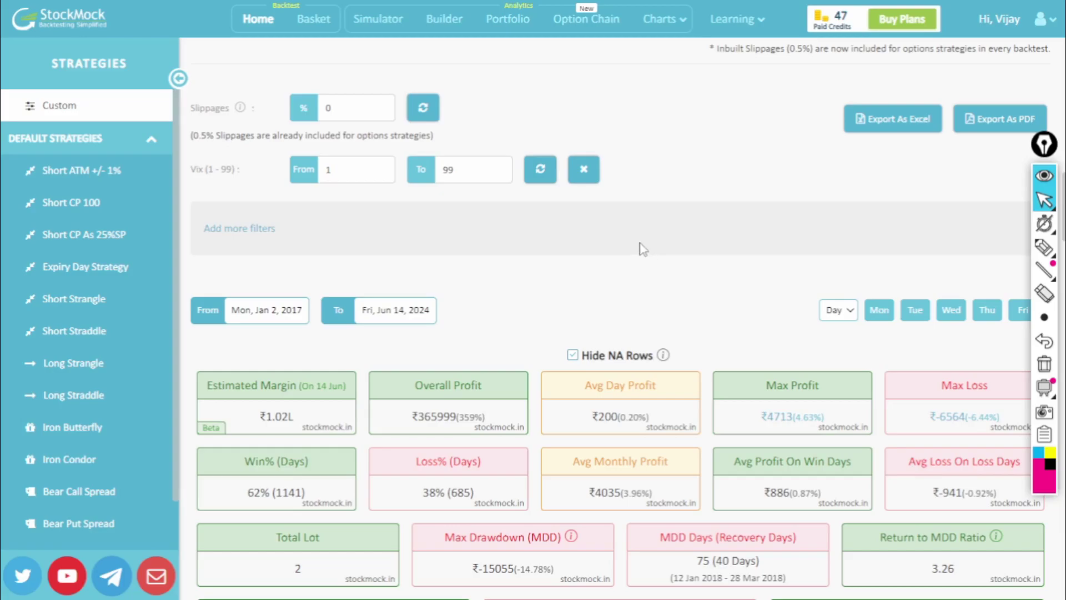
scroll(643, 250, "up", 10)
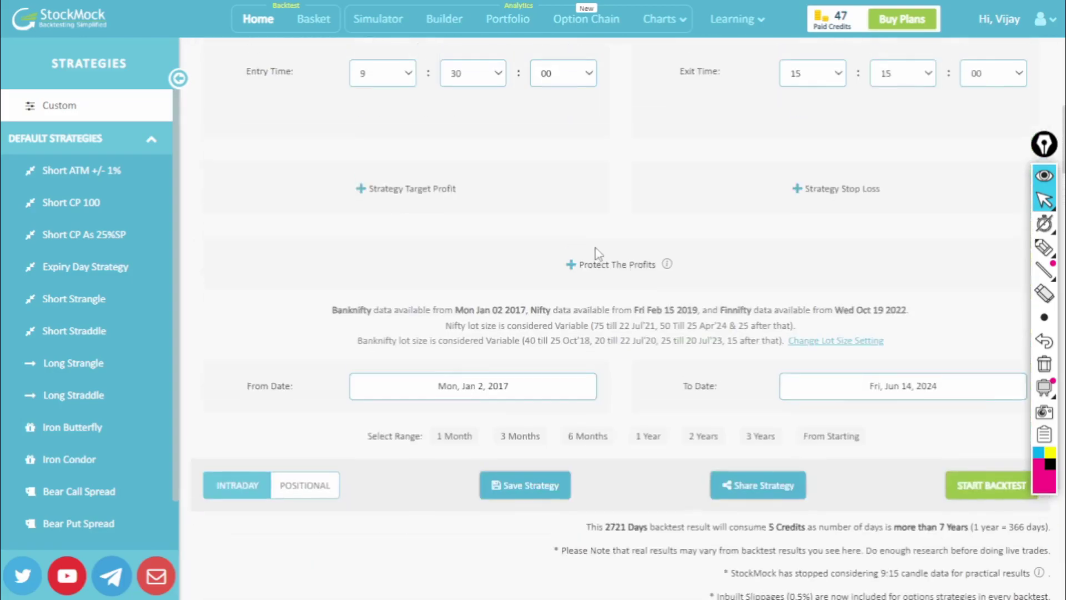
scroll(594, 249, "up", 10)
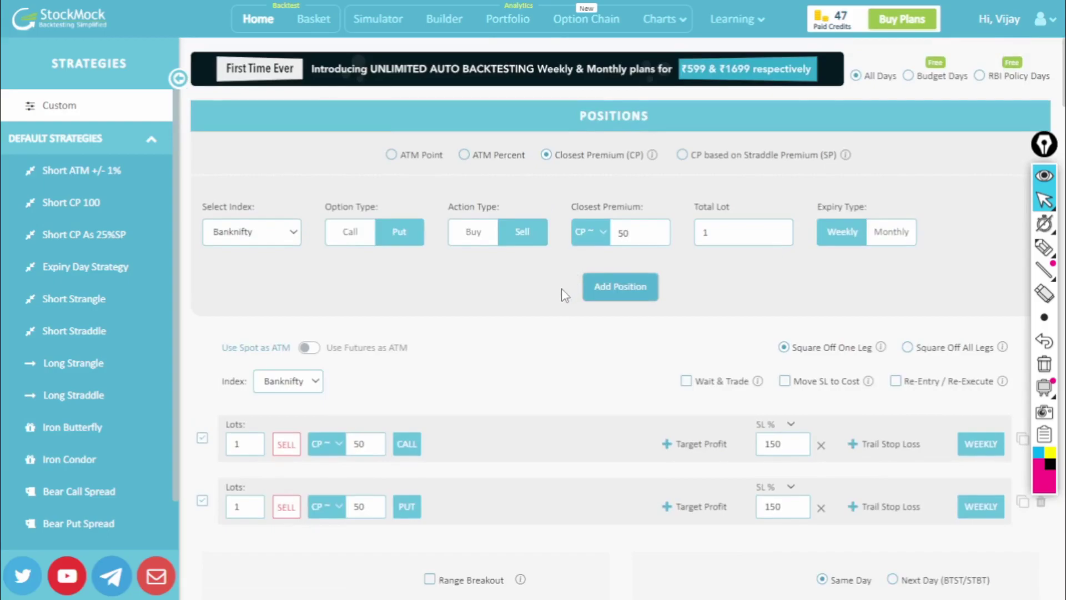
scroll(559, 288, "down", 3)
scroll(558, 288, "down", 3)
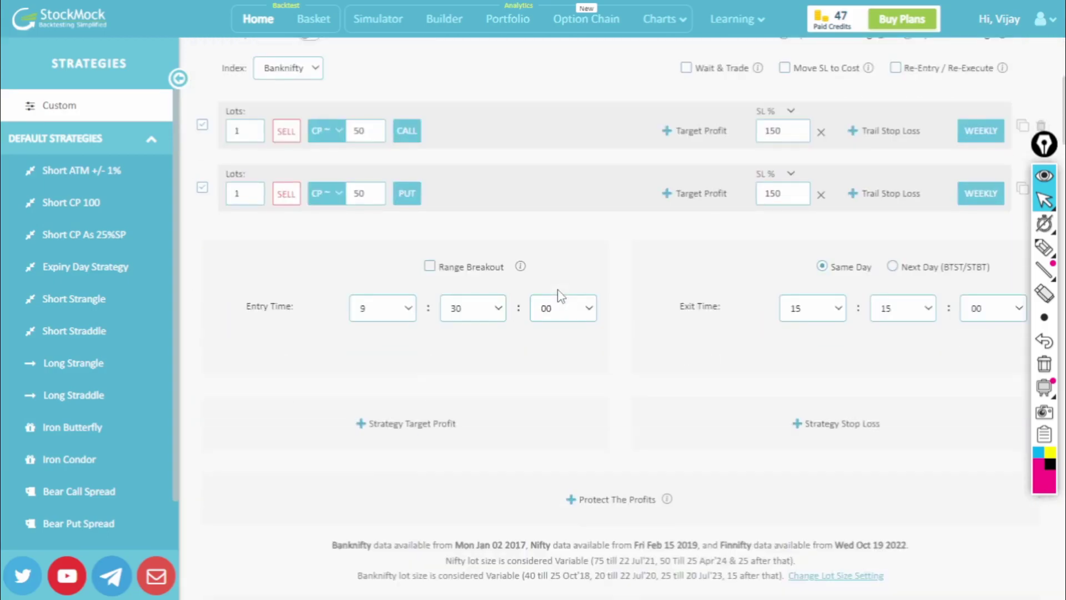
scroll(558, 296, "down", 15)
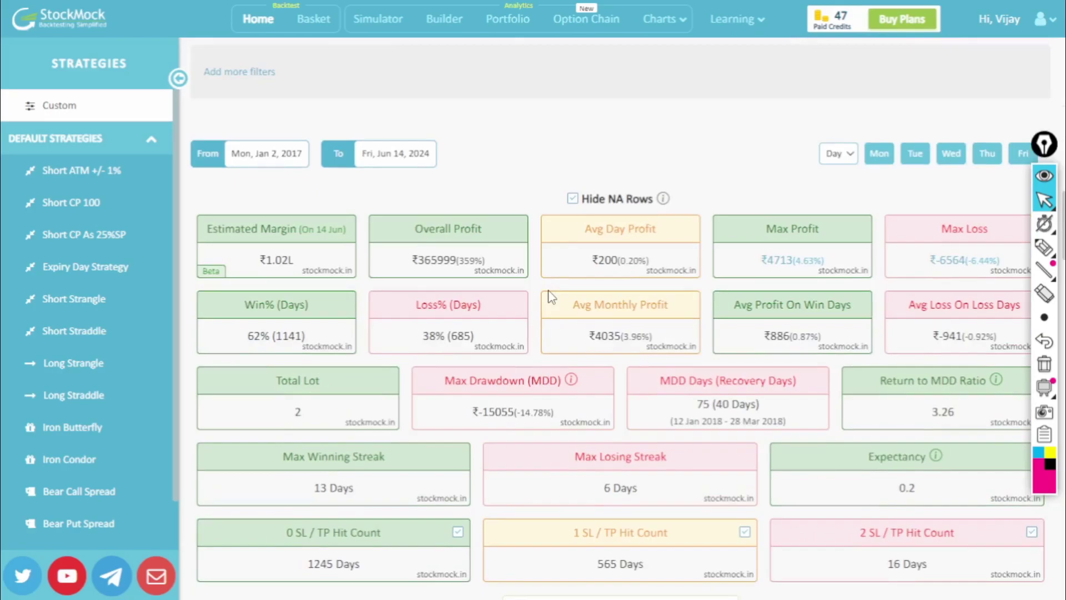
Examine the Day Wise Breakup and Monthly Breakup tables of the backtest results
scroll(551, 297, "down", 7)
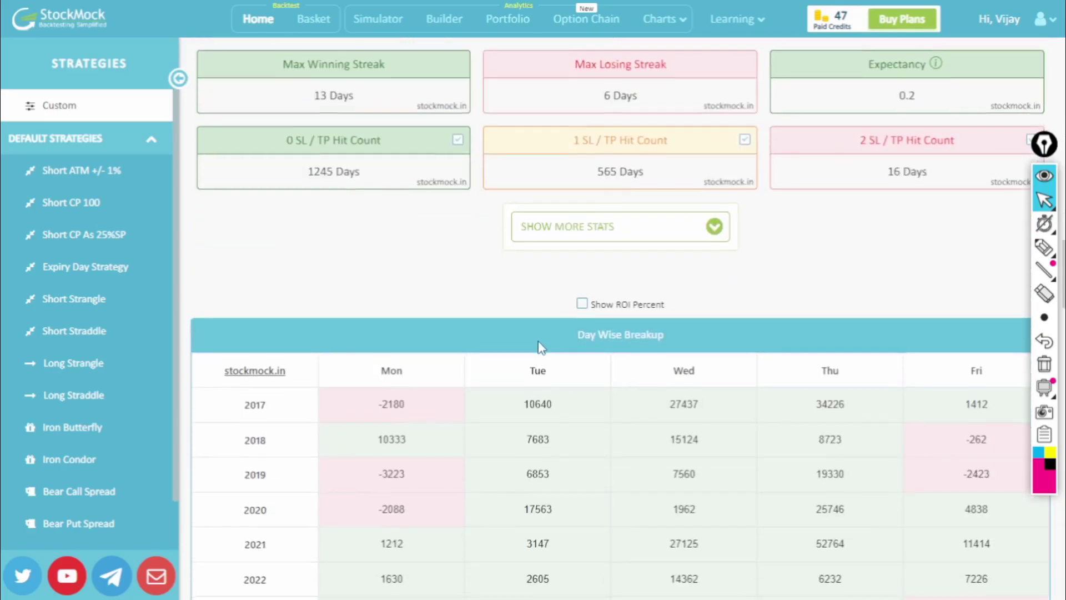
scroll(539, 347, "down", 3)
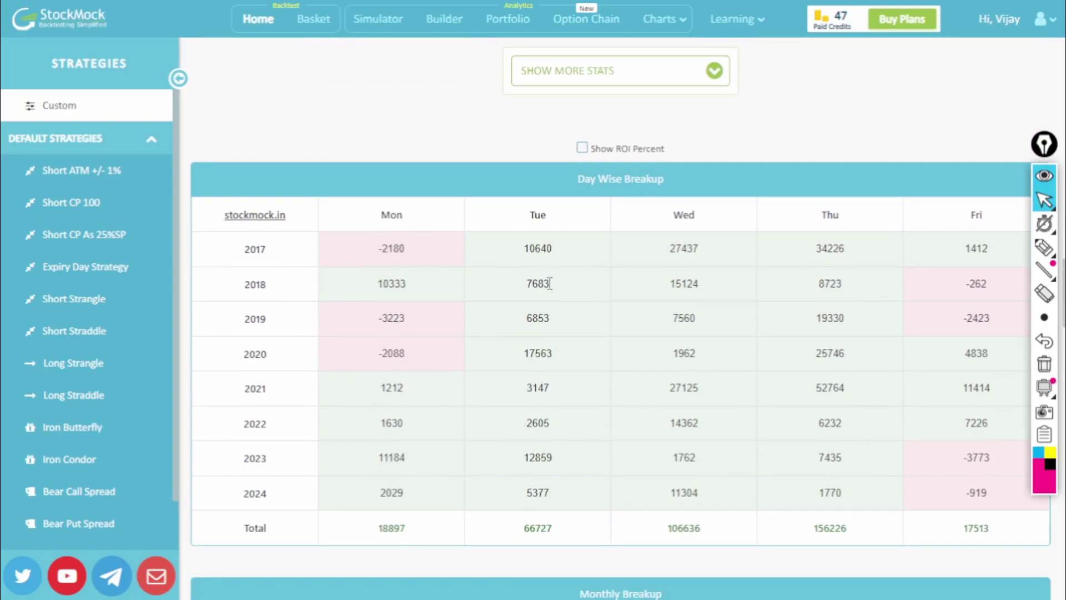
scroll(647, 468, "down", 3)
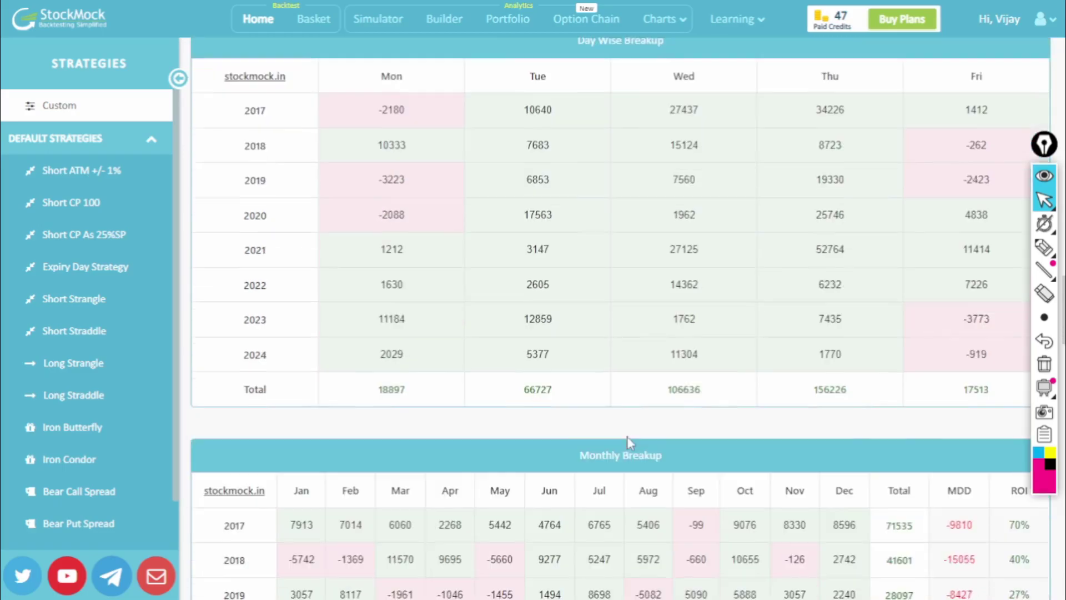
scroll(401, 89, "up", 2)
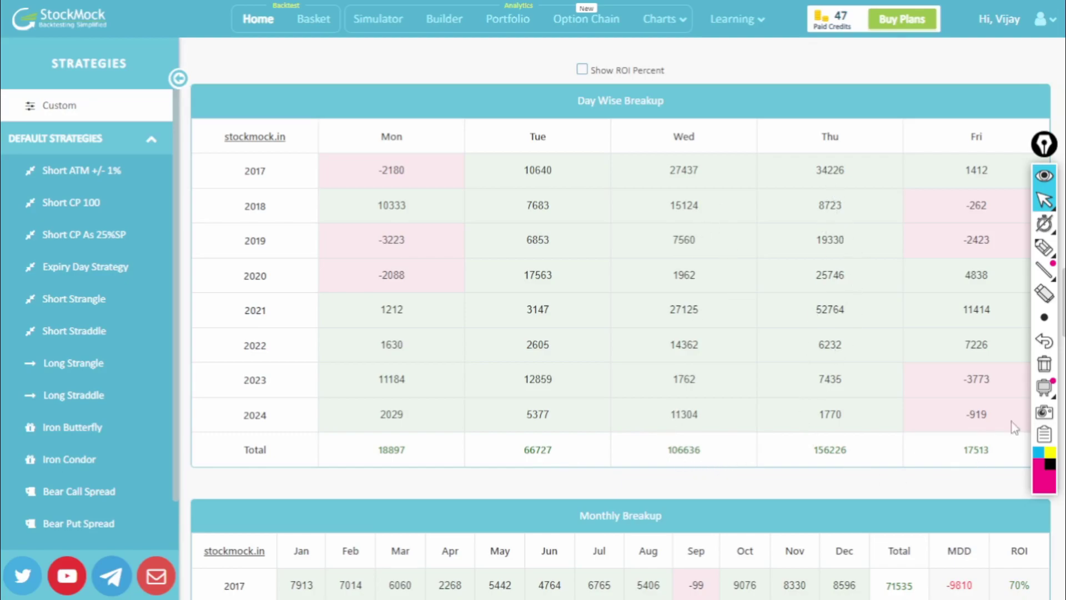
scroll(674, 251, "down", 4)
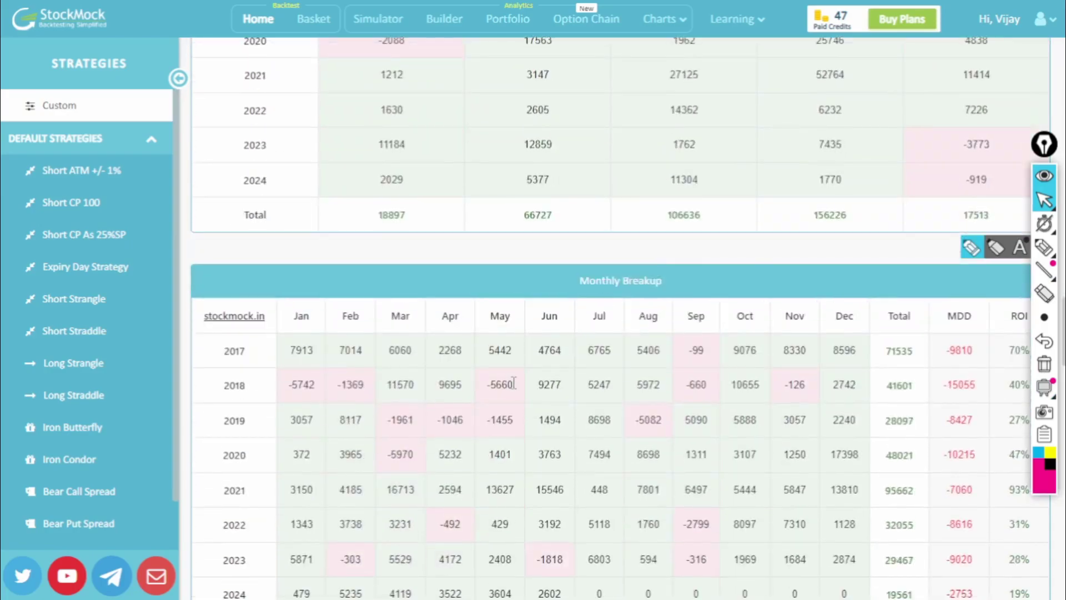
scroll(600, 357, "down", 5)
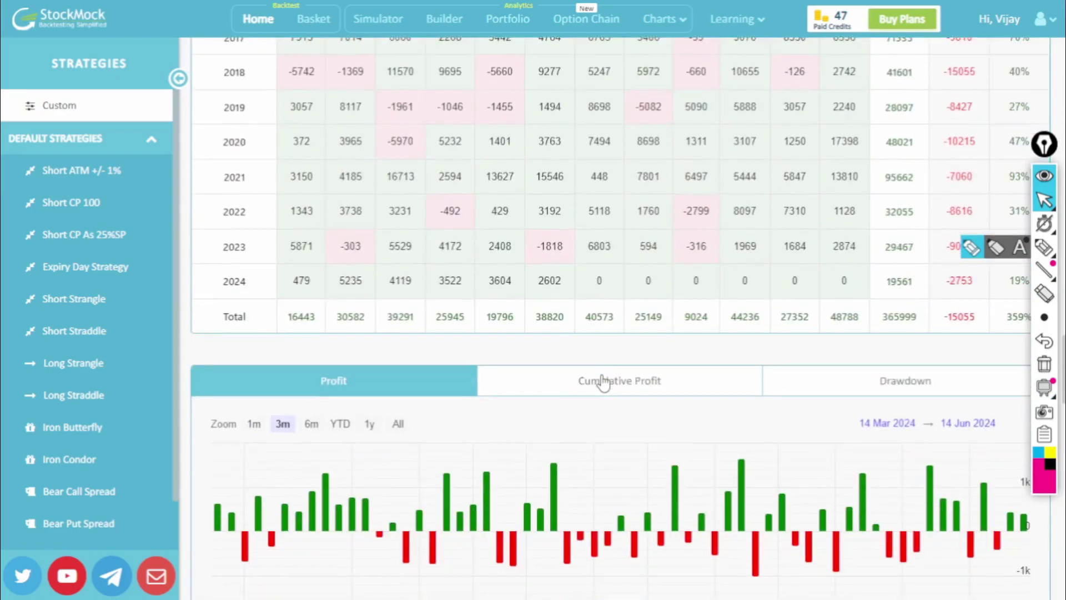
Display the Cumulative Profit chart and look through the daily results table below it
left_click(621, 385)
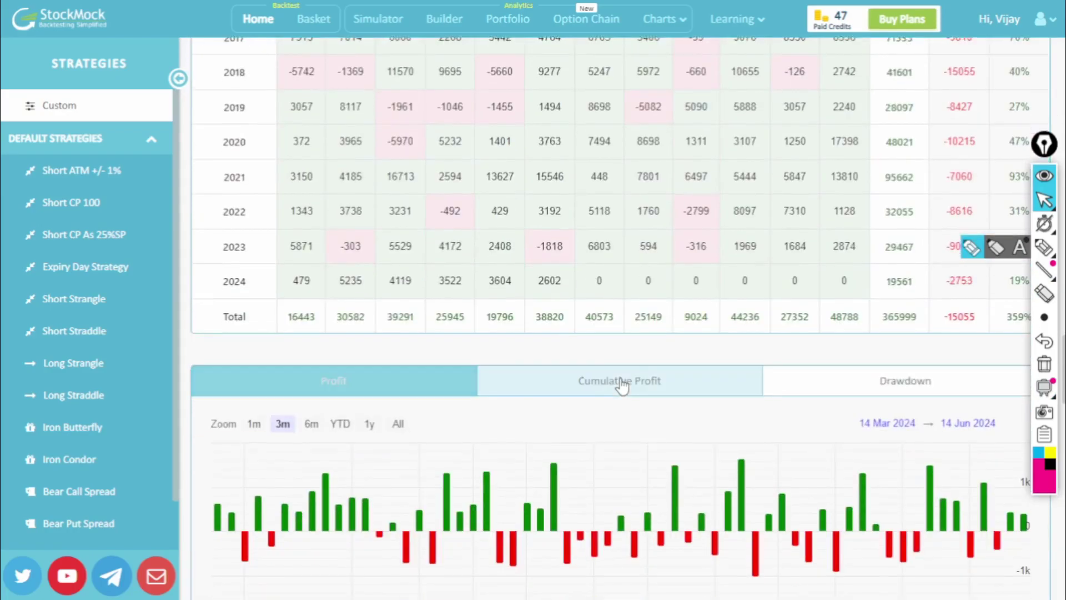
scroll(622, 387, "down", 1)
scroll(623, 387, "down", 4)
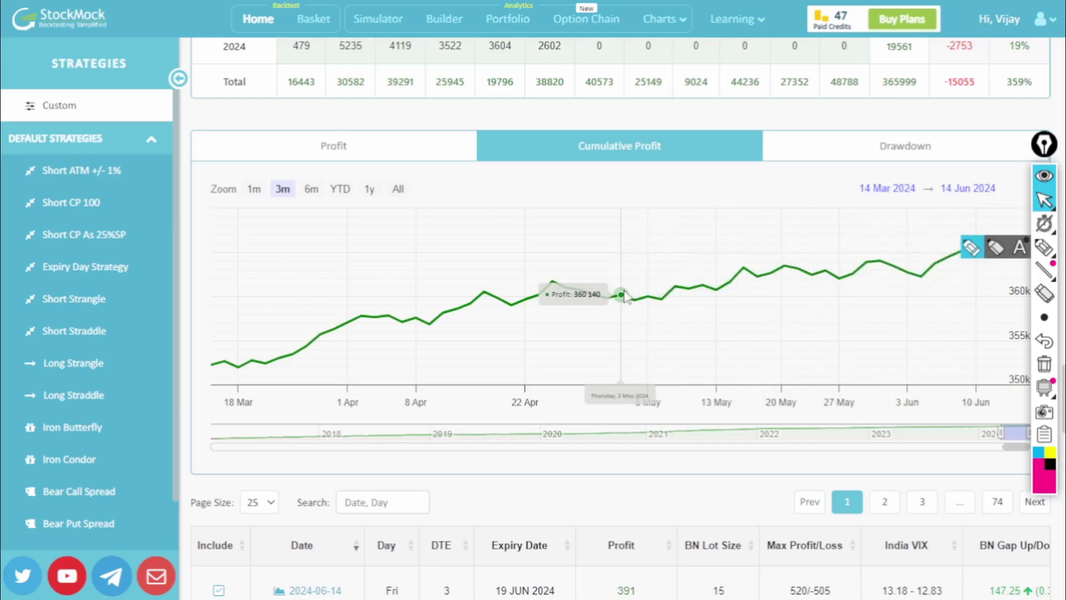
scroll(566, 368, "down", 1)
scroll(577, 388, "down", 4)
scroll(581, 455, "down", 4)
scroll(546, 428, "down", 4)
Set the strategy's entry time to 13:00:00
scroll(548, 424, "up", 15)
scroll(550, 422, "up", 20)
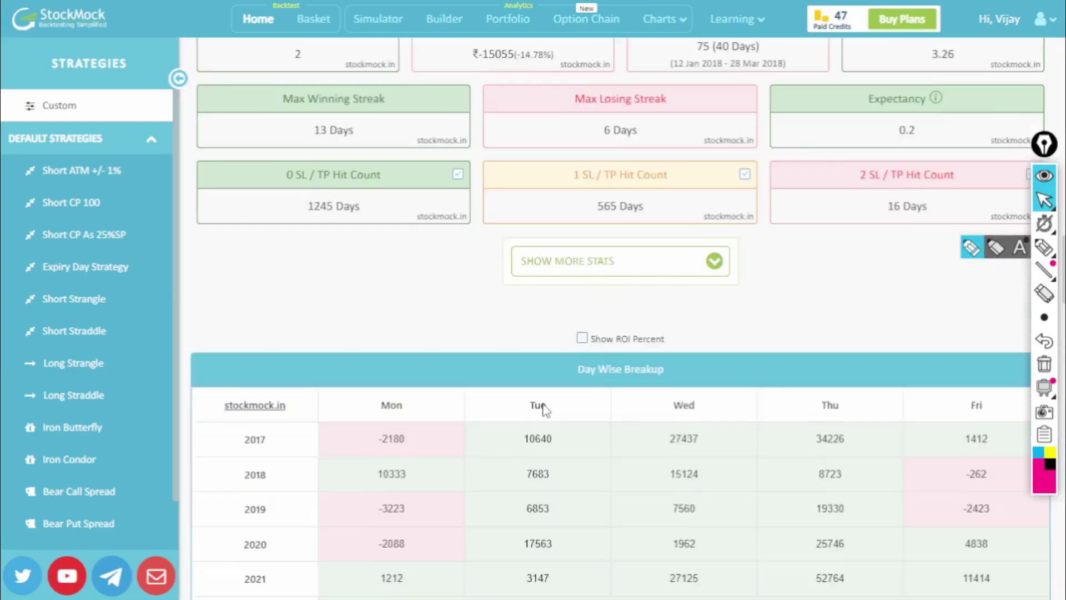
scroll(547, 408, "up", 8)
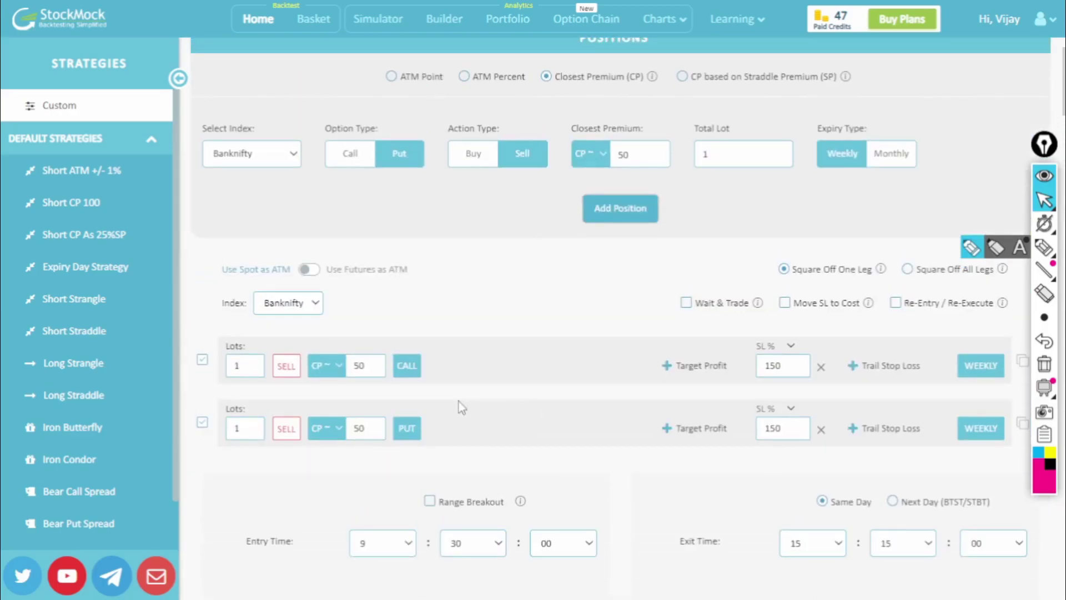
scroll(459, 401, "up", 1)
scroll(468, 408, "down", 3)
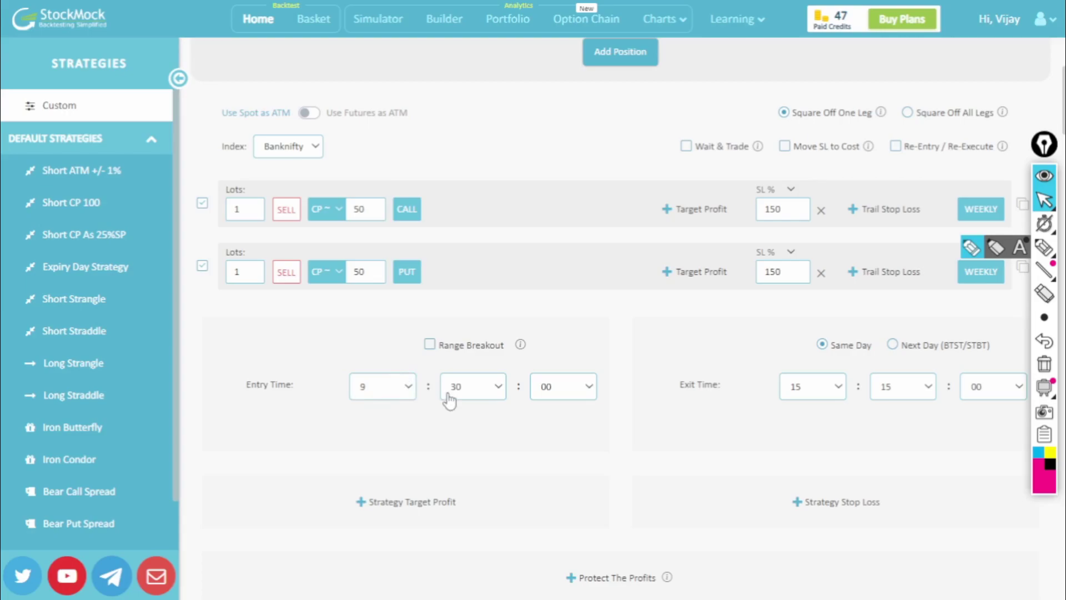
left_click(408, 387)
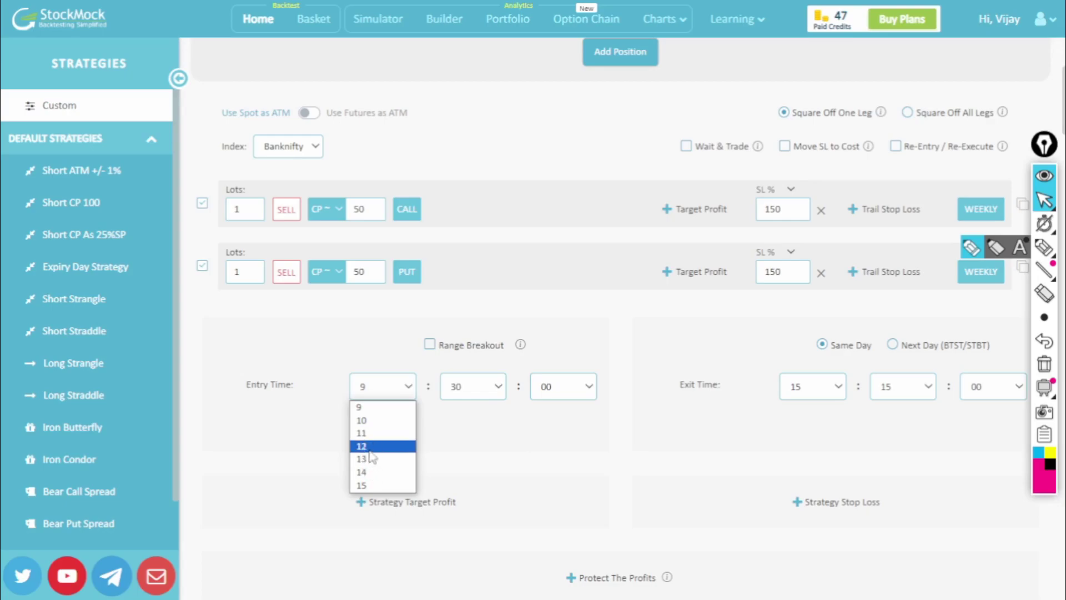
left_click(362, 459)
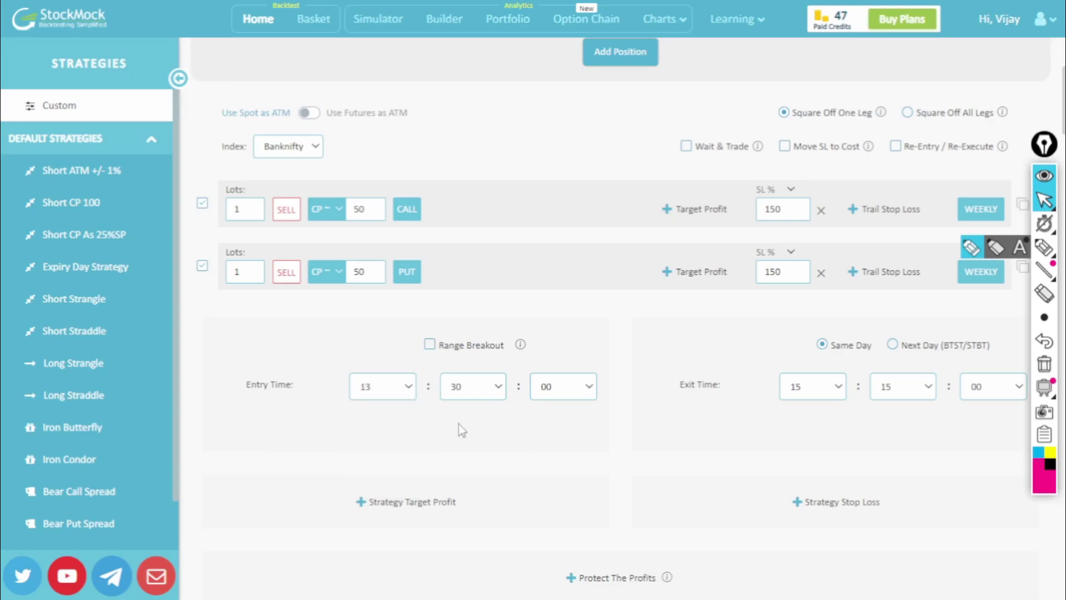
left_click(493, 398)
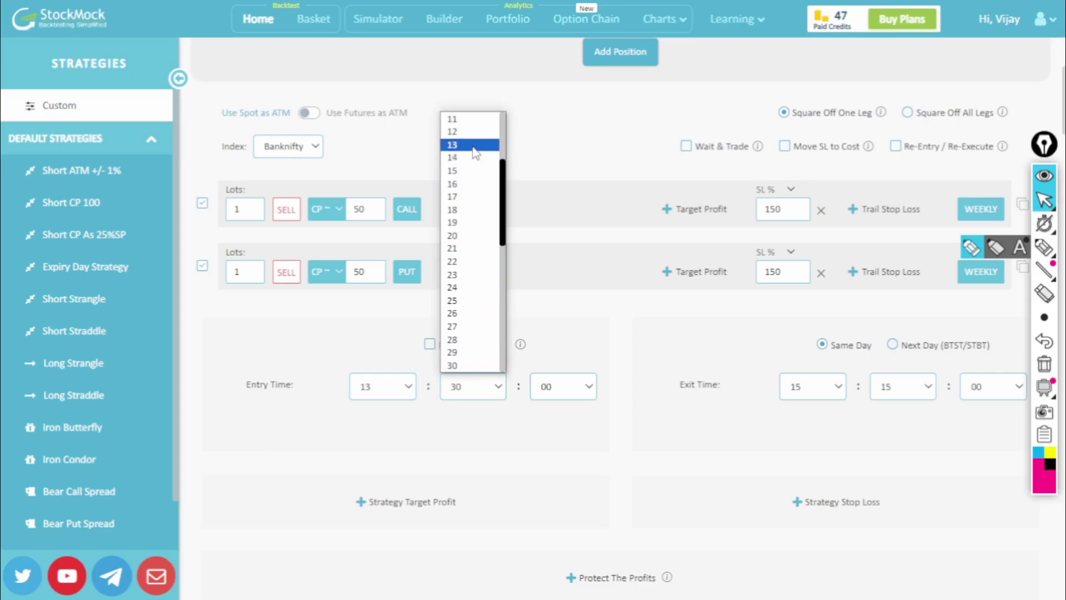
scroll(472, 167, "up", 4)
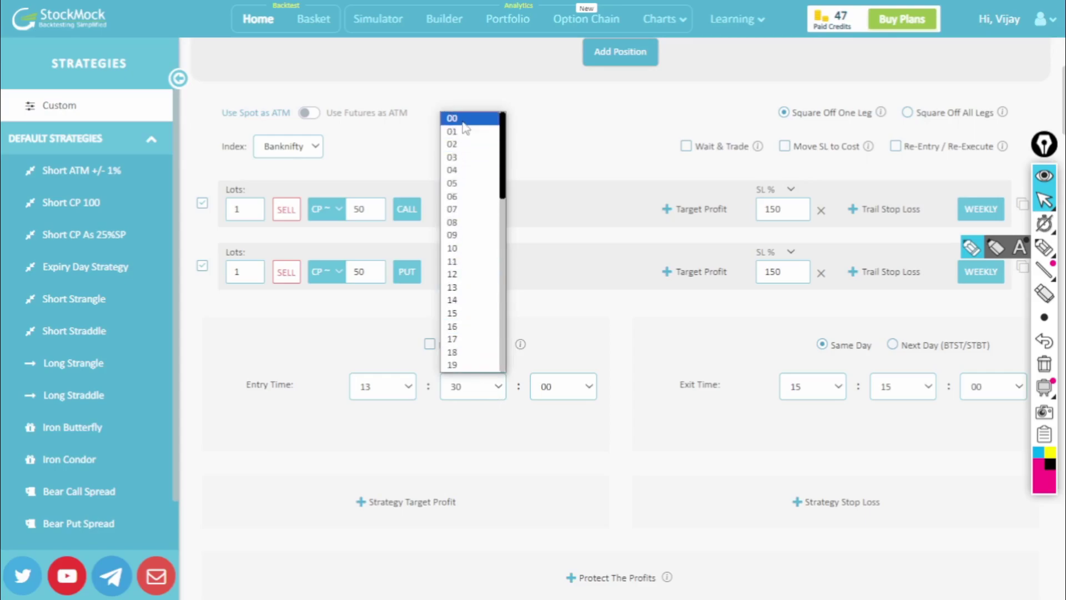
key("Escape")
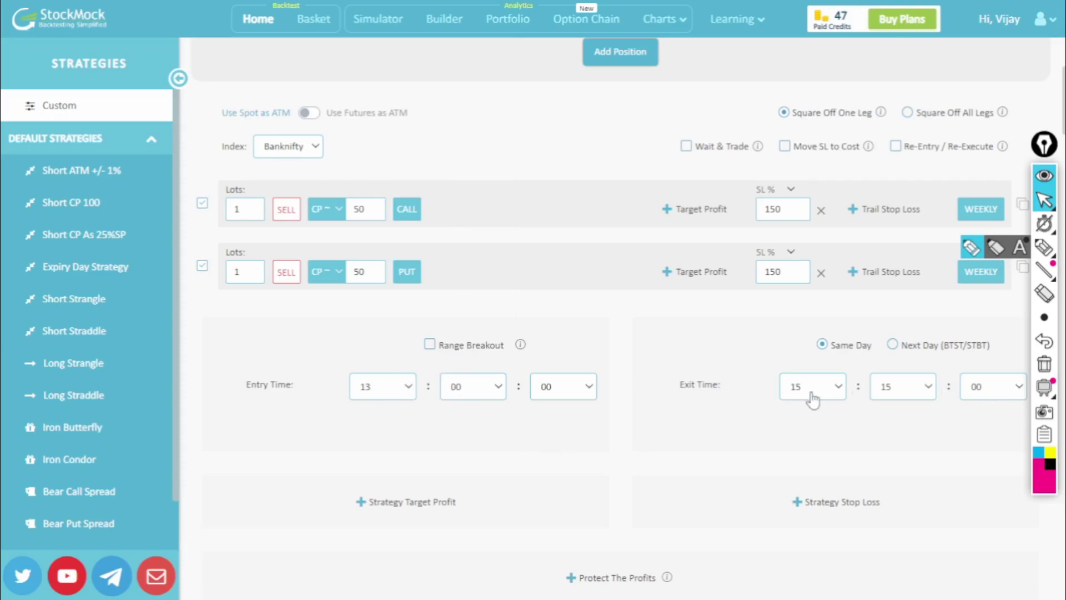
Run the backtest again over the 1 Year range and bring its summary statistics into view
scroll(681, 398, "down", 1)
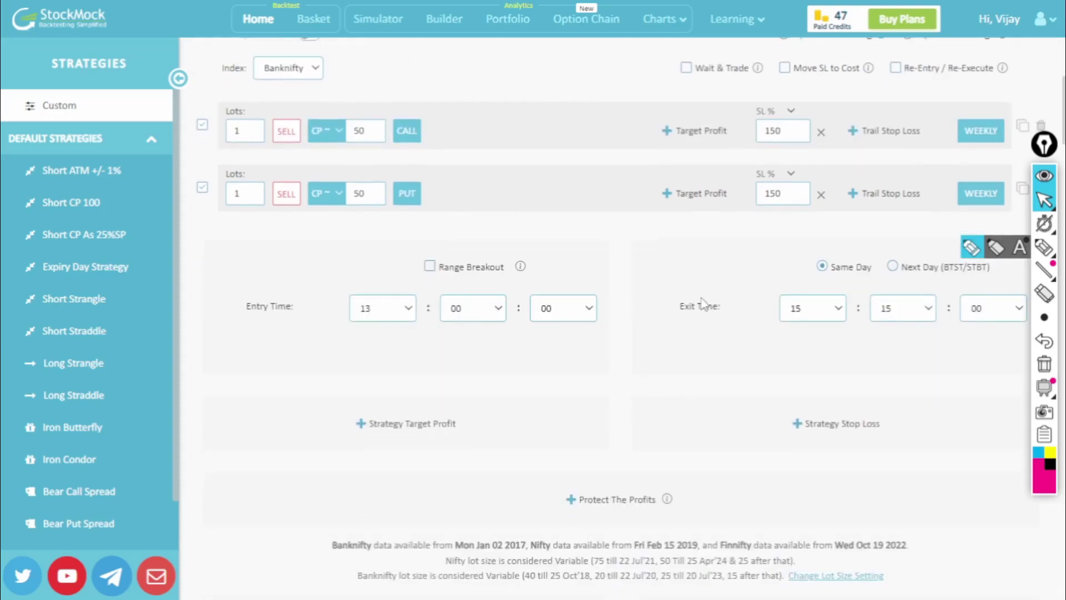
scroll(705, 303, "down", 1)
scroll(496, 234, "down", 2)
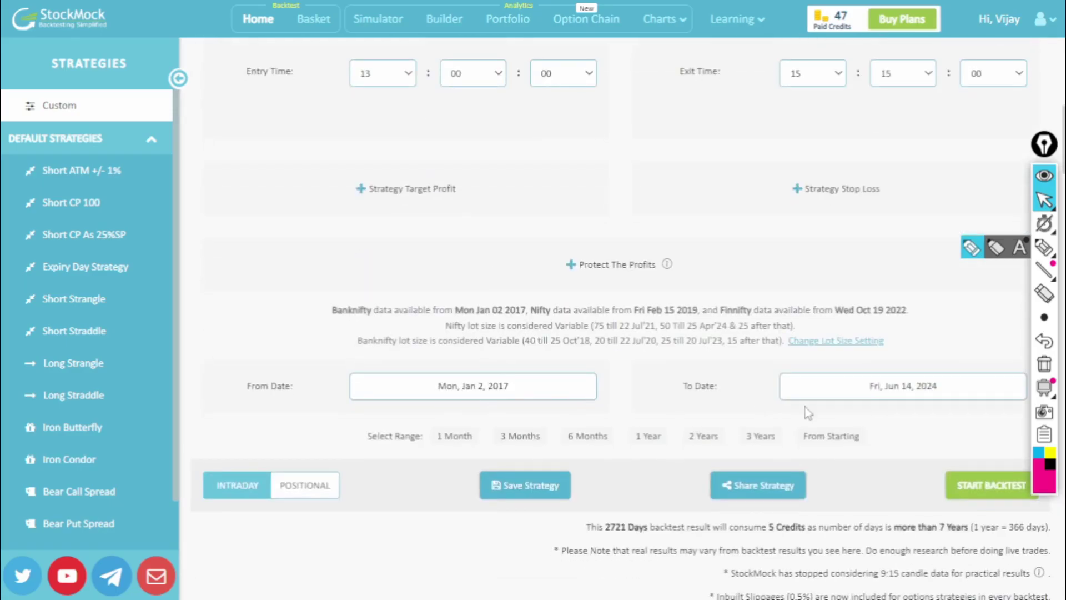
left_click(650, 439)
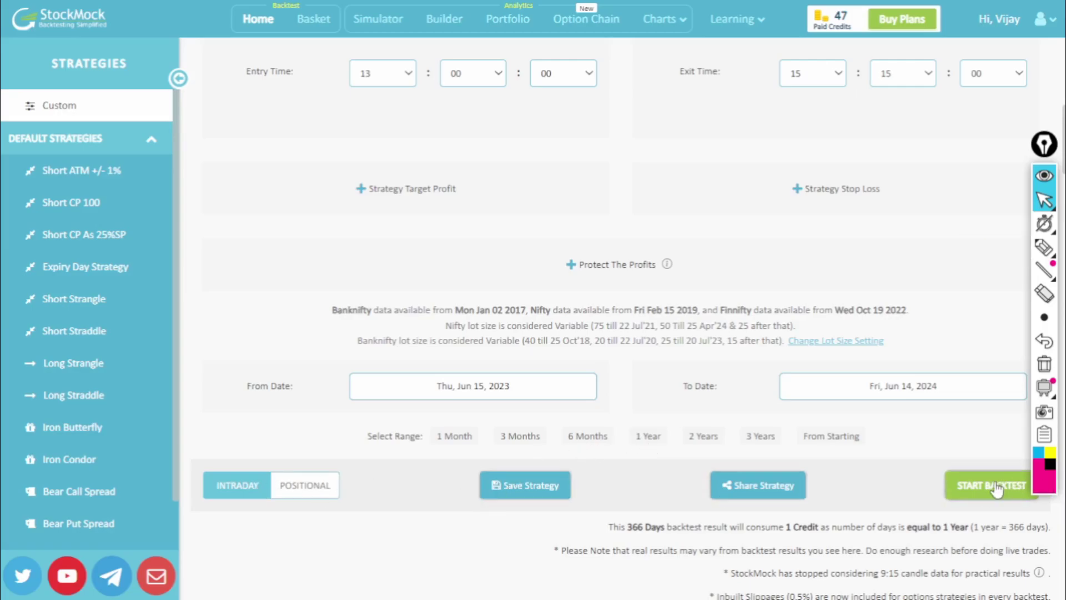
left_click(979, 485)
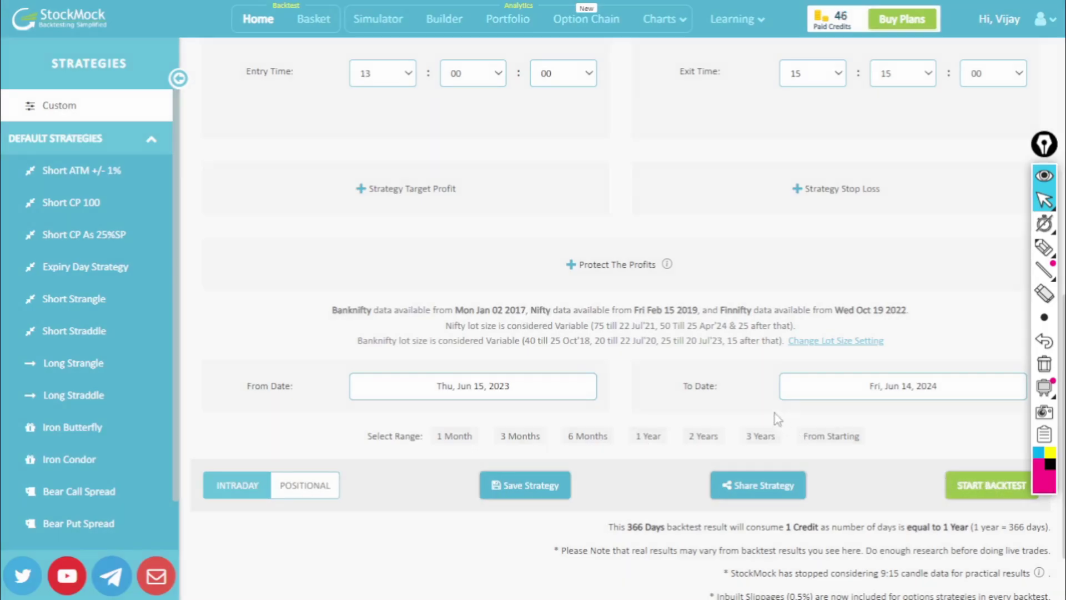
scroll(689, 388, "down", 8)
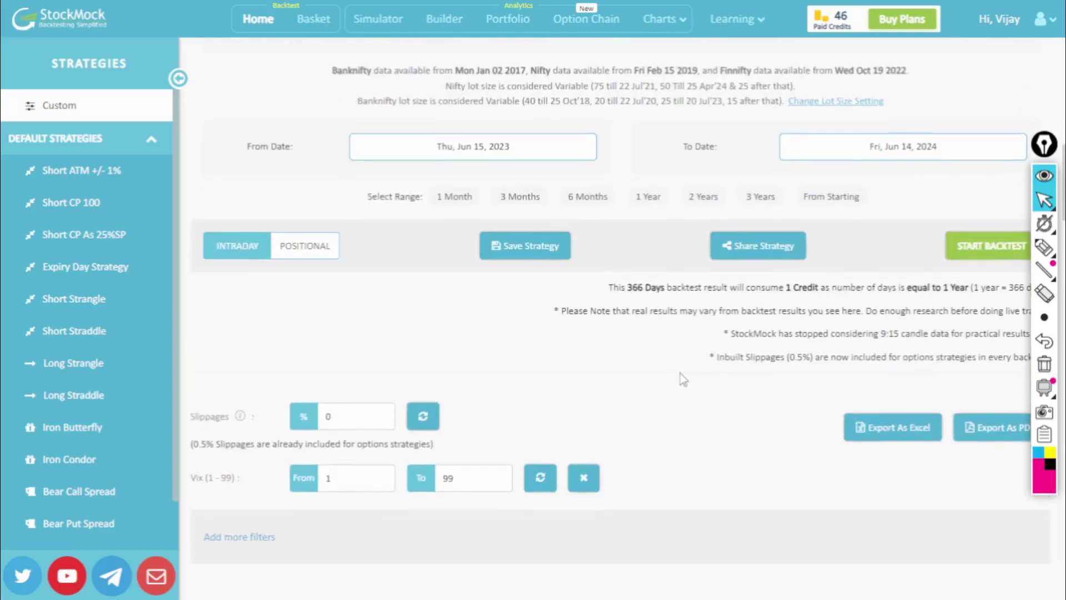
scroll(605, 397, "down", 1)
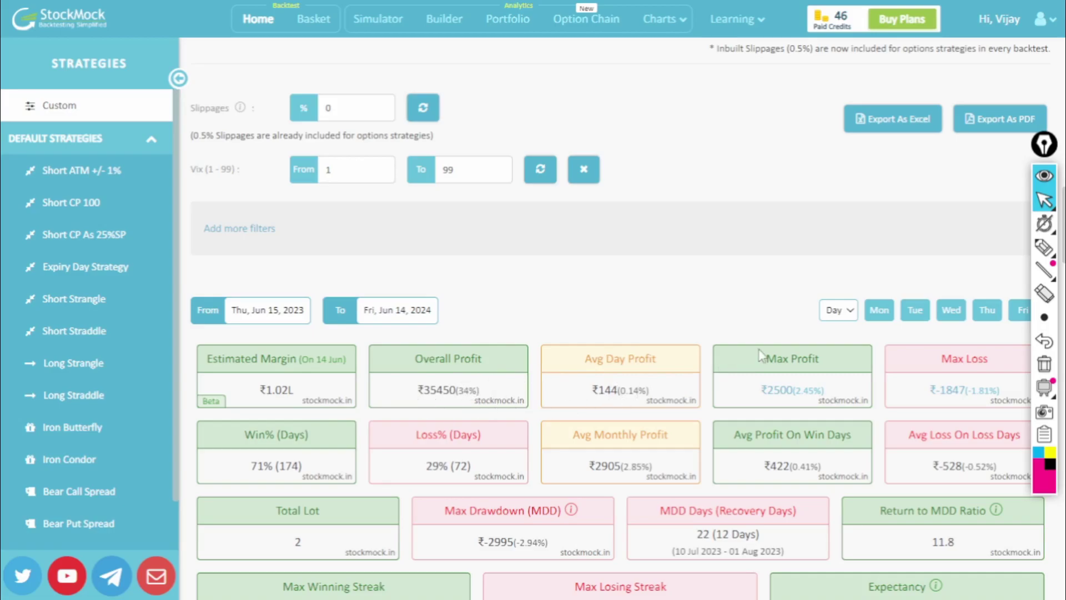
Examine the summary statistics and the Day Wise and Monthly Breakup tables of the backtest with the 13:00 entry time
scroll(759, 353, "down", 3)
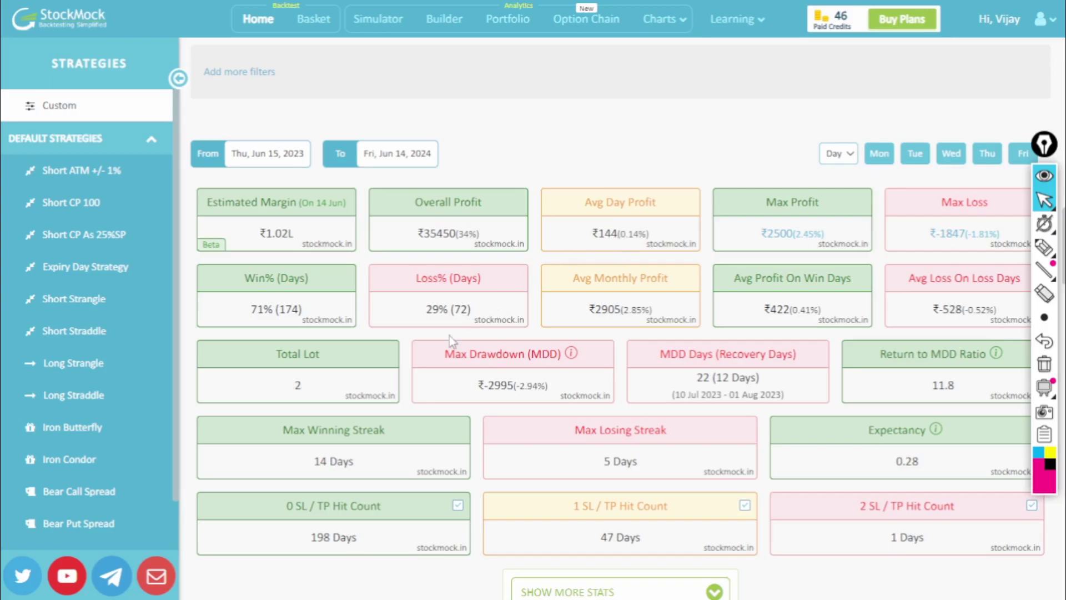
scroll(453, 369, "down", 3)
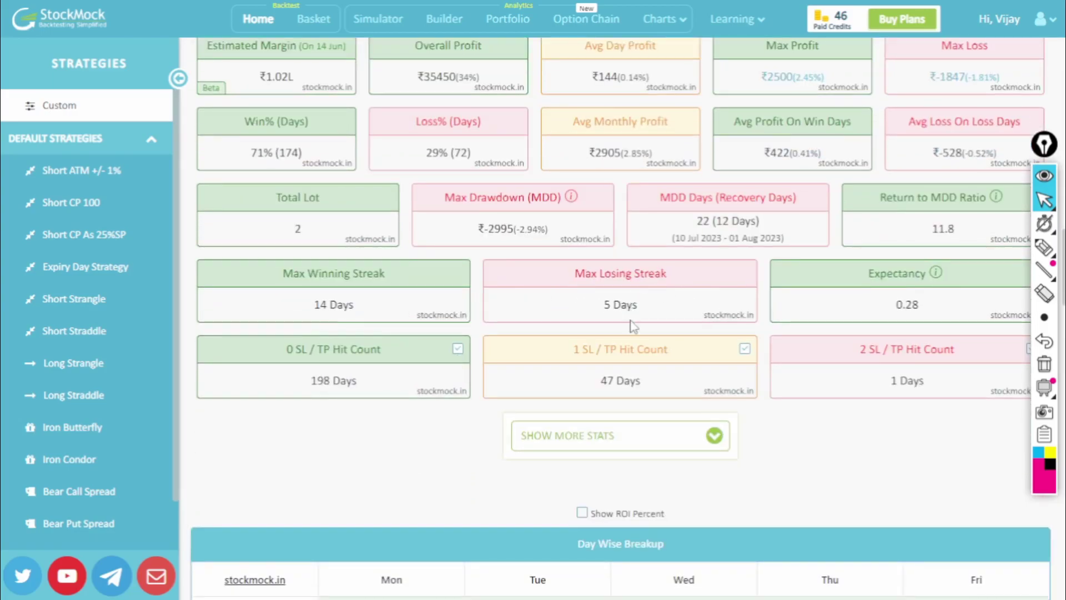
scroll(613, 345, "down", 4)
scroll(615, 345, "down", 4)
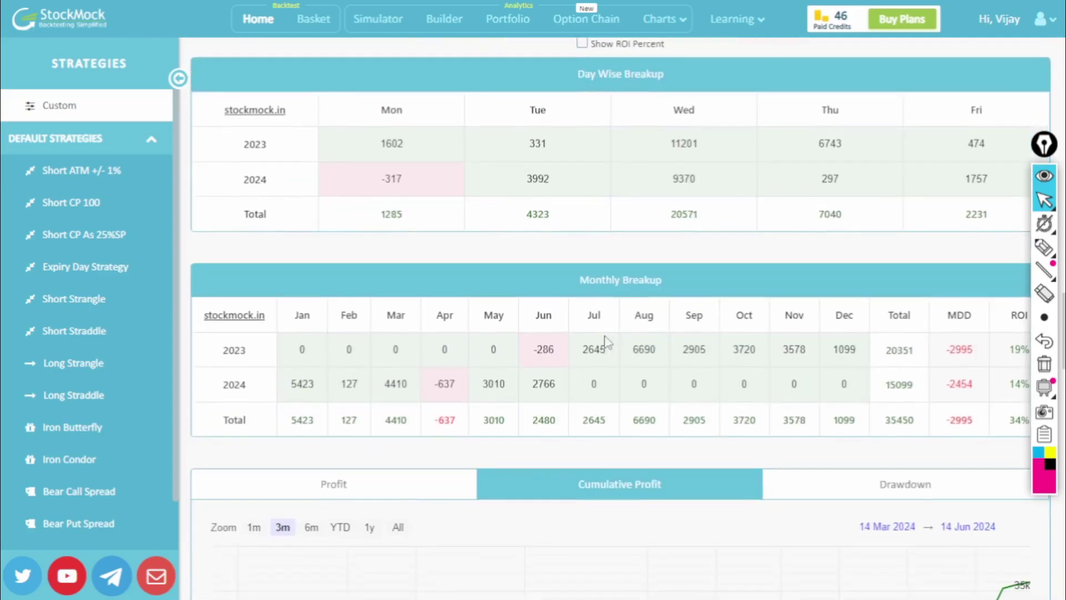
scroll(528, 265, "up", 1)
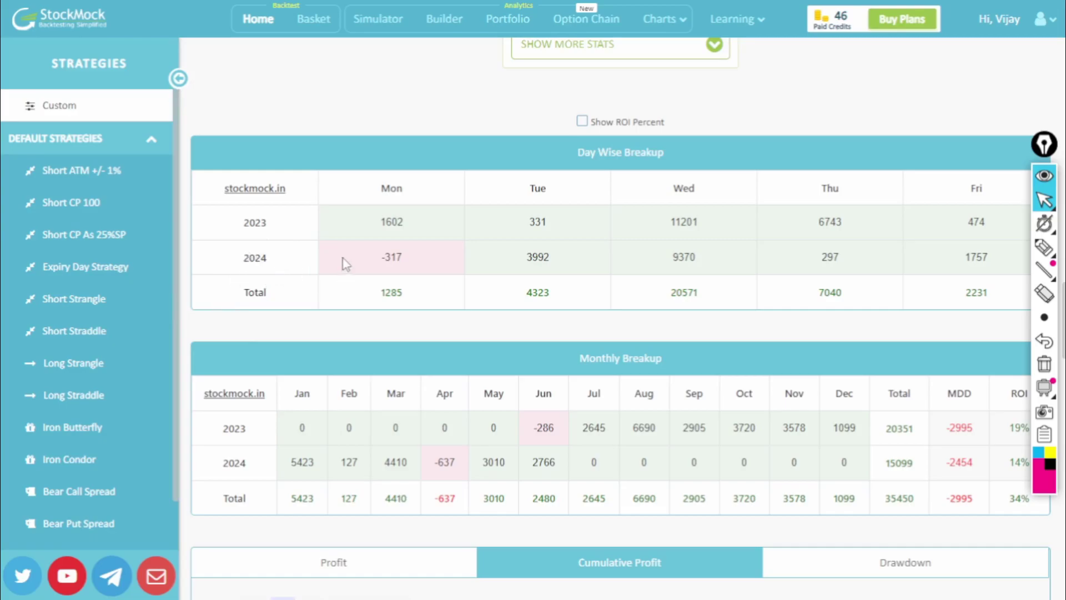
scroll(774, 199, "down", 3)
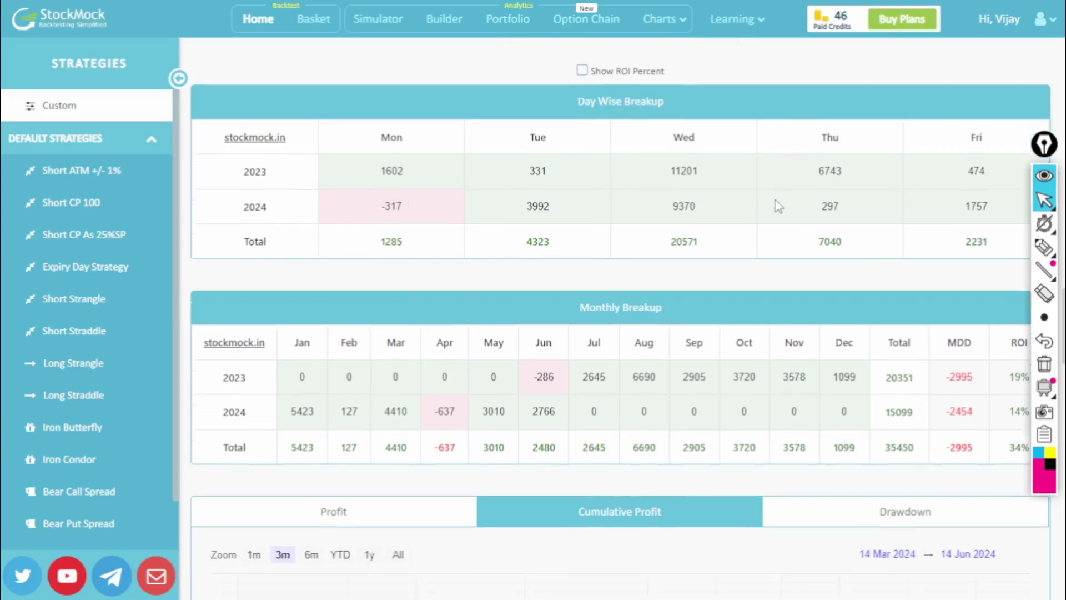
scroll(433, 320, "down", 3)
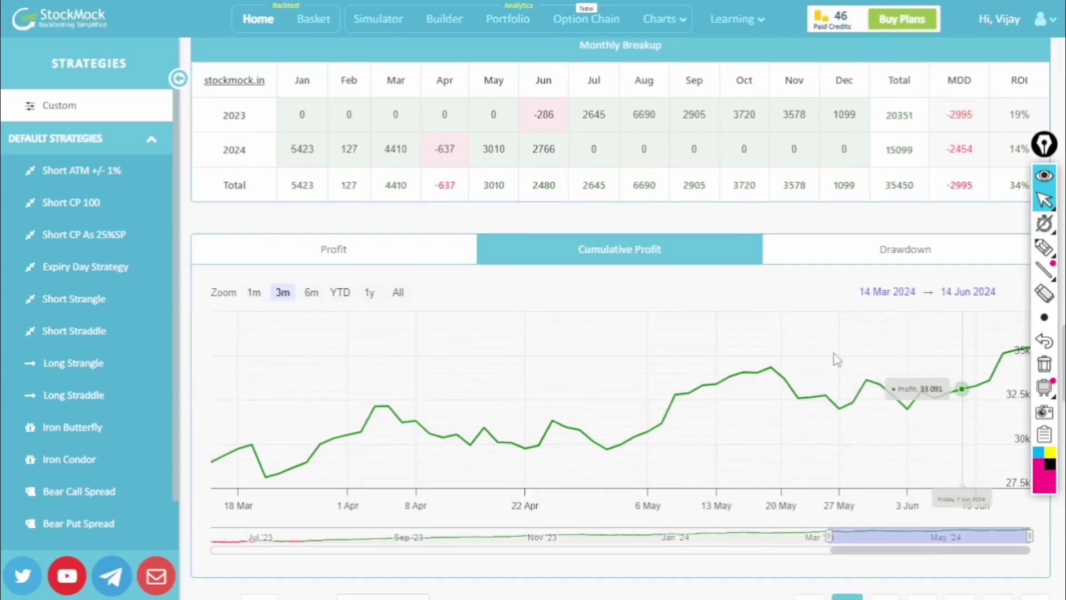
scroll(599, 223, "up", 8)
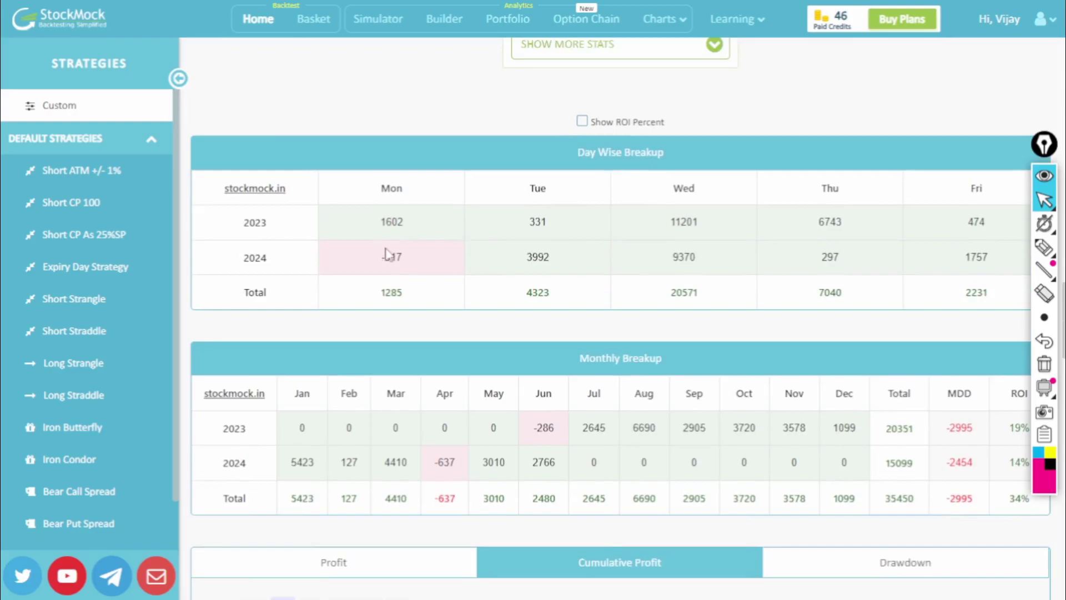
scroll(376, 255, "up", 2)
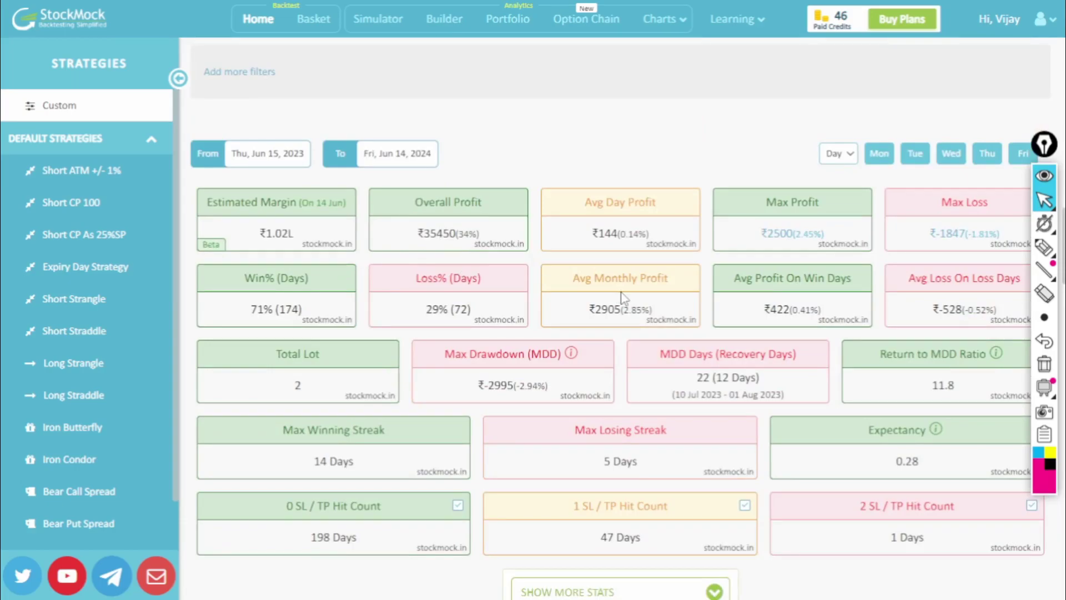
Look through the Cumulative Profit chart and the daily results table, and return to the summary statistics
scroll(623, 297, "down", 2)
scroll(621, 292, "down", 10)
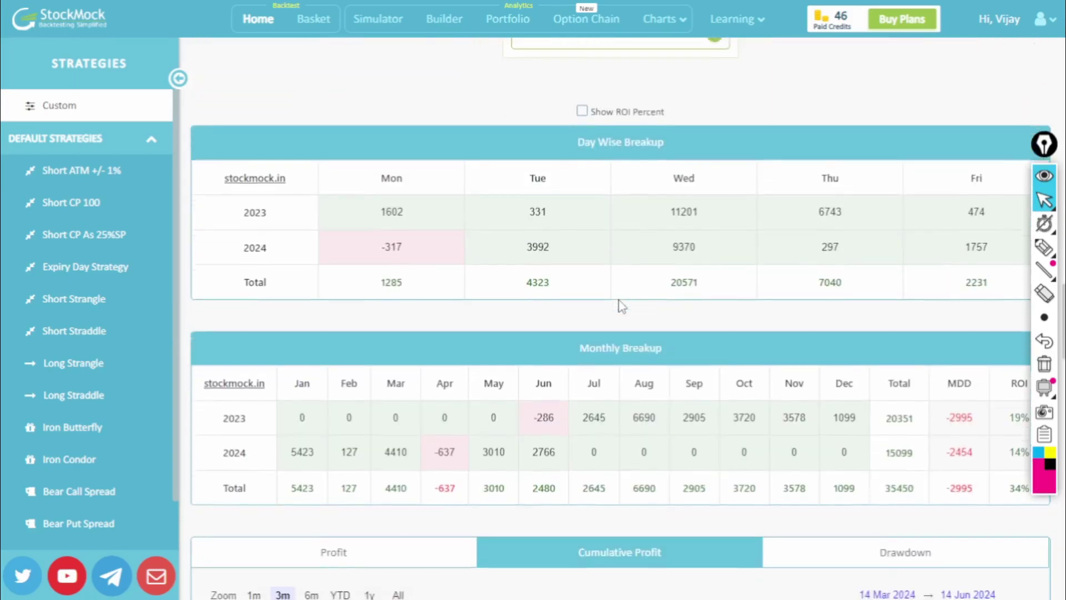
scroll(622, 307, "down", 12)
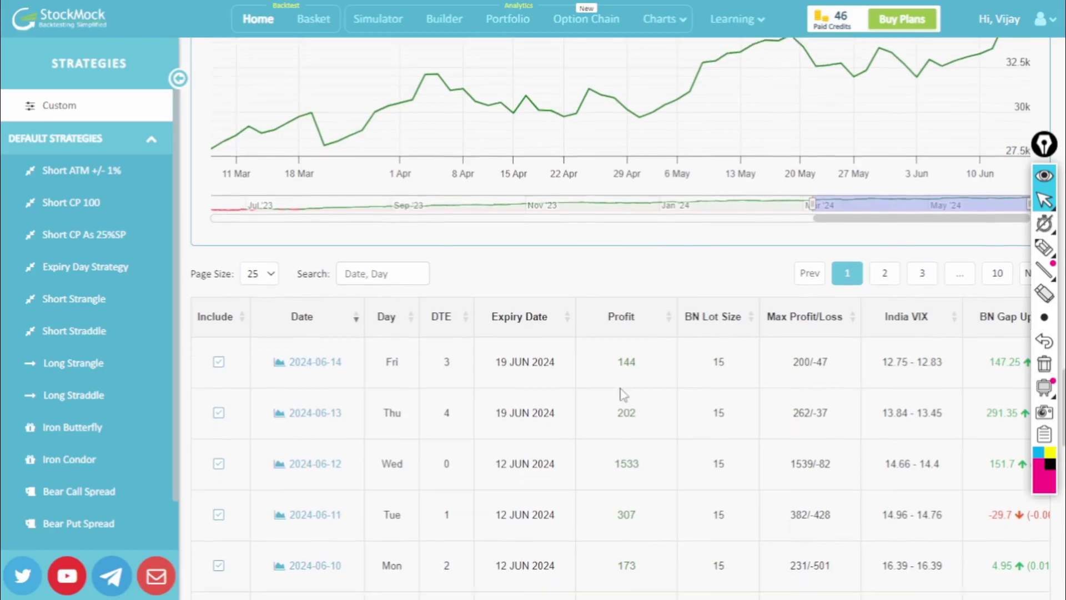
scroll(620, 391, "down", 4)
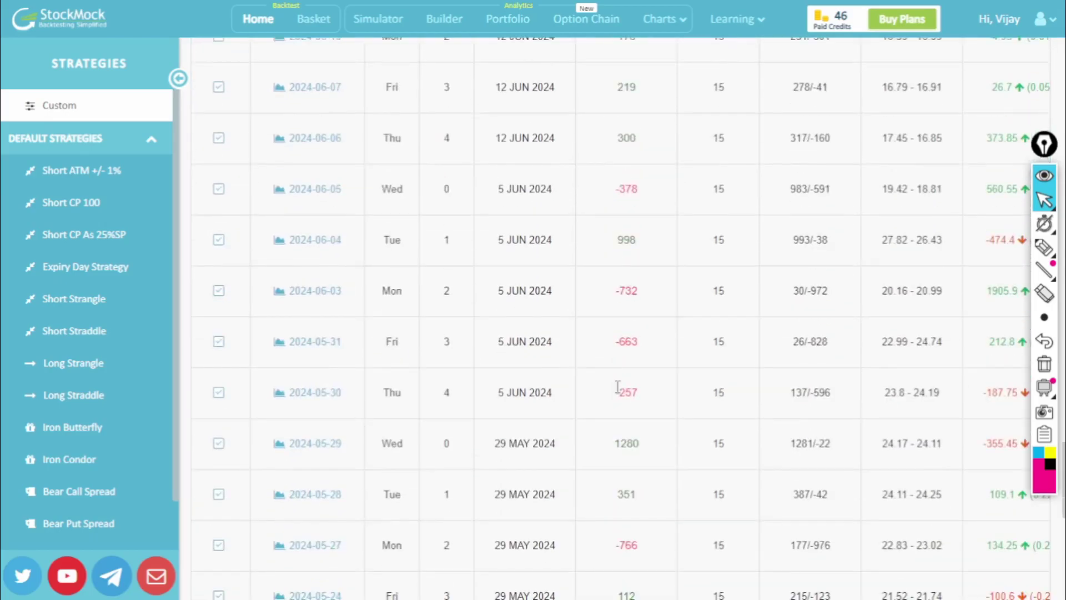
scroll(621, 385, "down", 5)
scroll(605, 366, "up", 9)
scroll(589, 352, "up", 12)
scroll(514, 344, "down", 2)
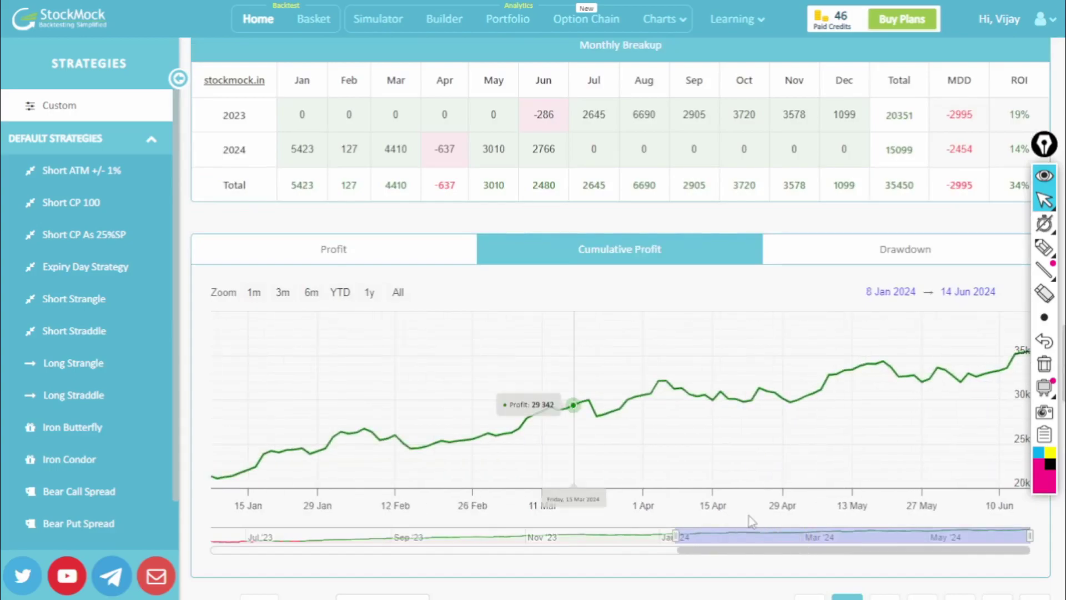
scroll(716, 513, "down", 17)
scroll(661, 438, "down", 3)
scroll(677, 397, "up", 15)
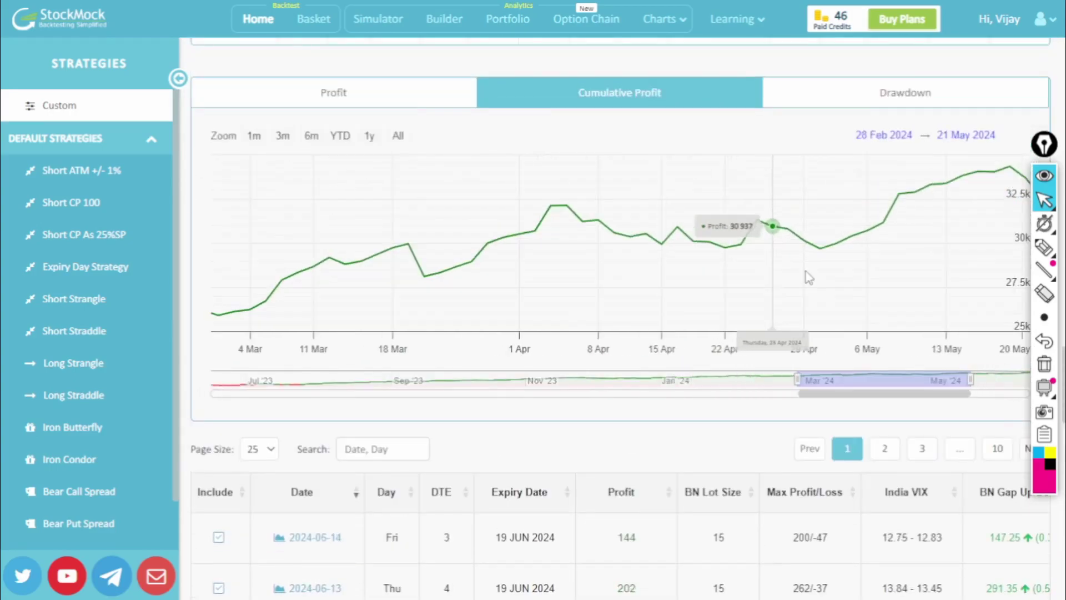
scroll(605, 553, "up", 7)
scroll(605, 554, "up", 9)
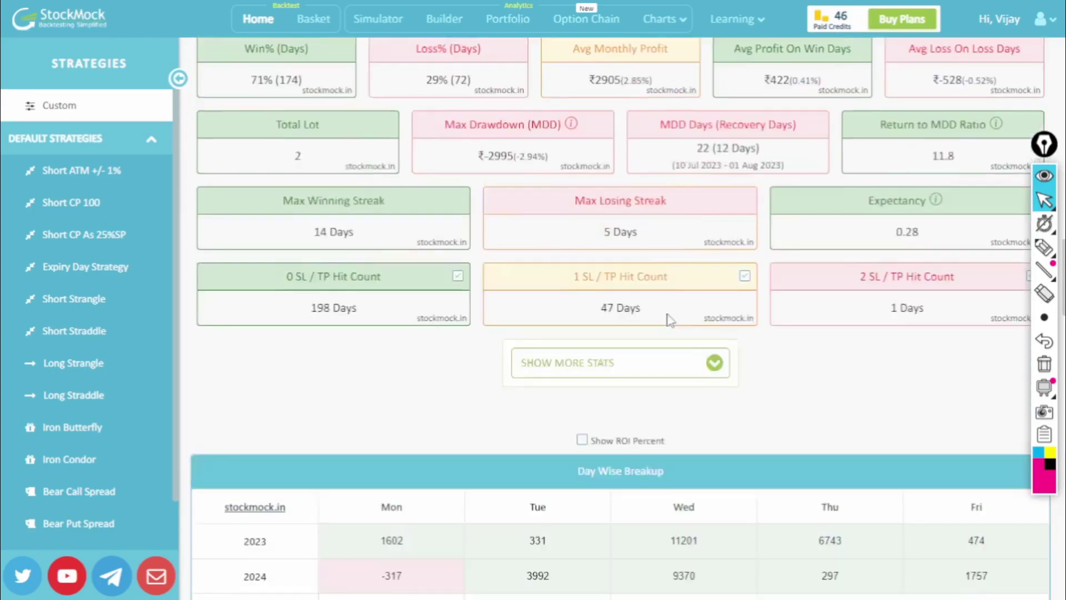
scroll(670, 320, "up", 7)
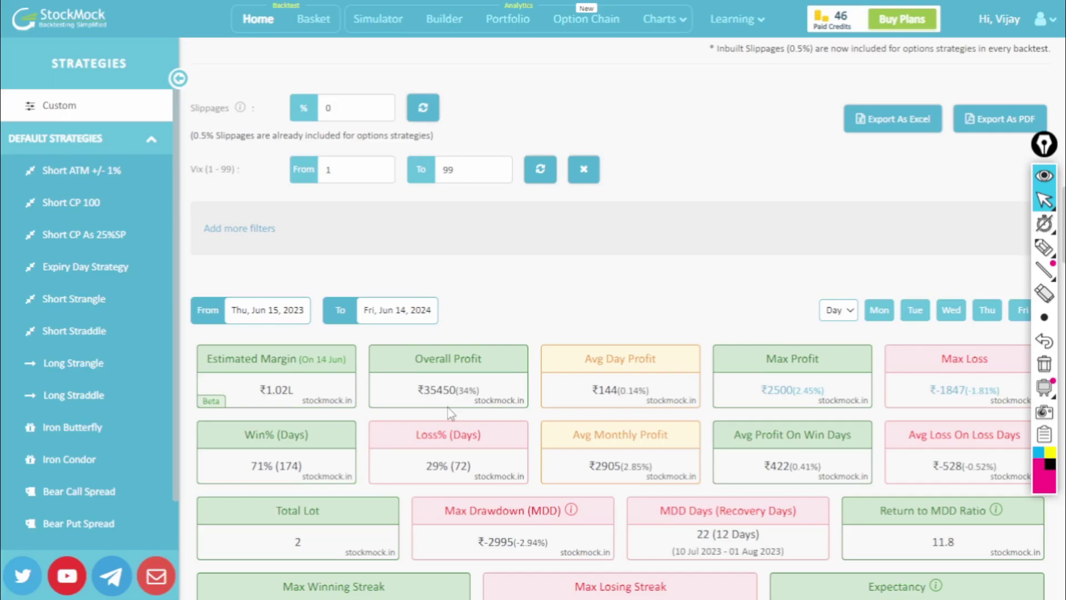
Review the strategy setup: the two sell legs with their stop losses, the entry and exit times, and the backtest date range
scroll(466, 375, "up", 10)
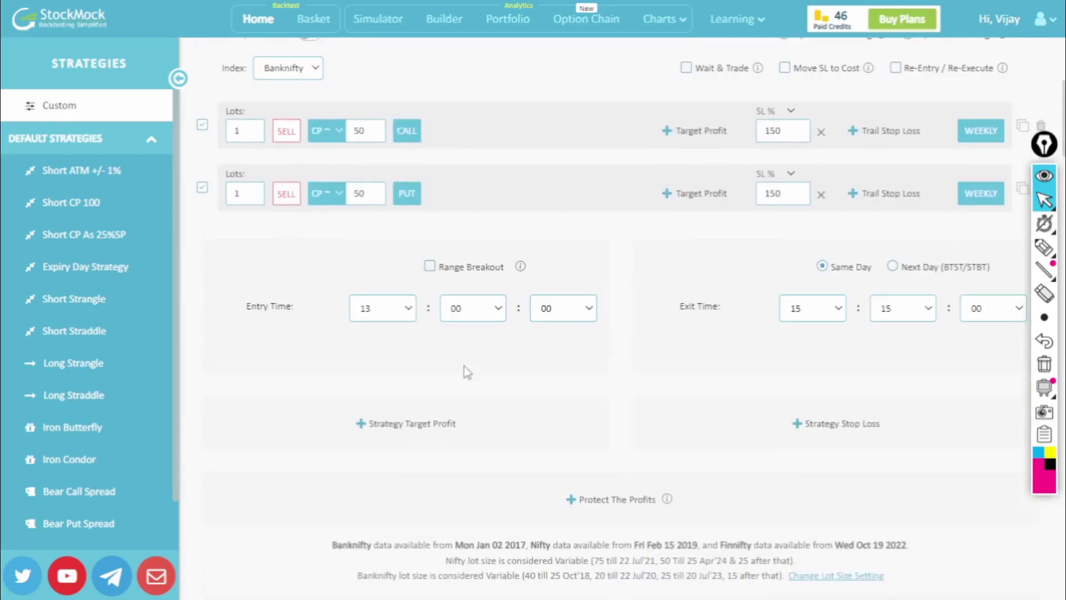
scroll(465, 372, "up", 5)
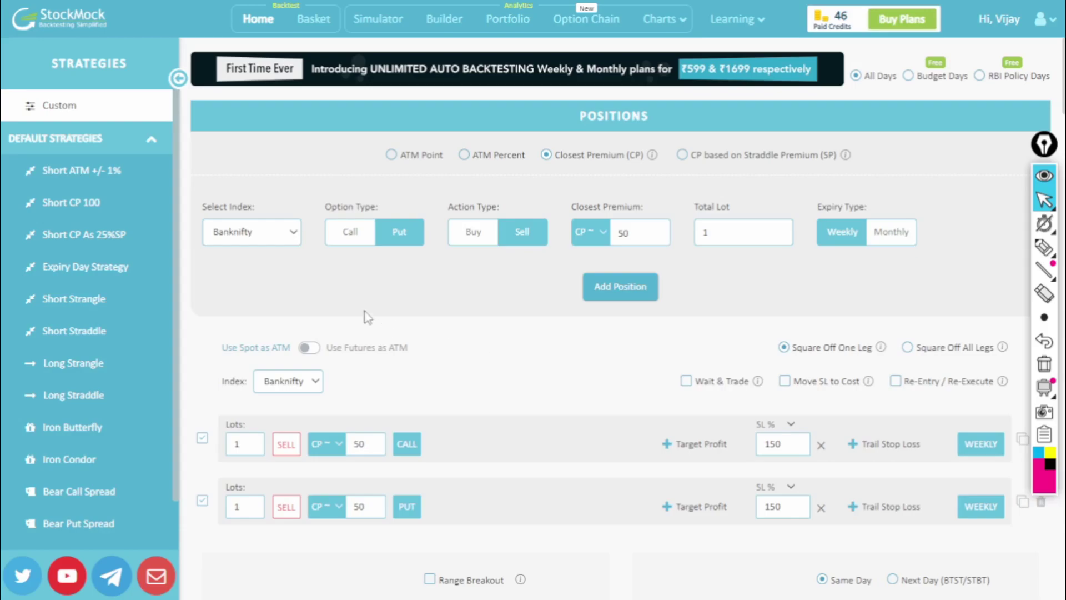
scroll(471, 372, "down", 3)
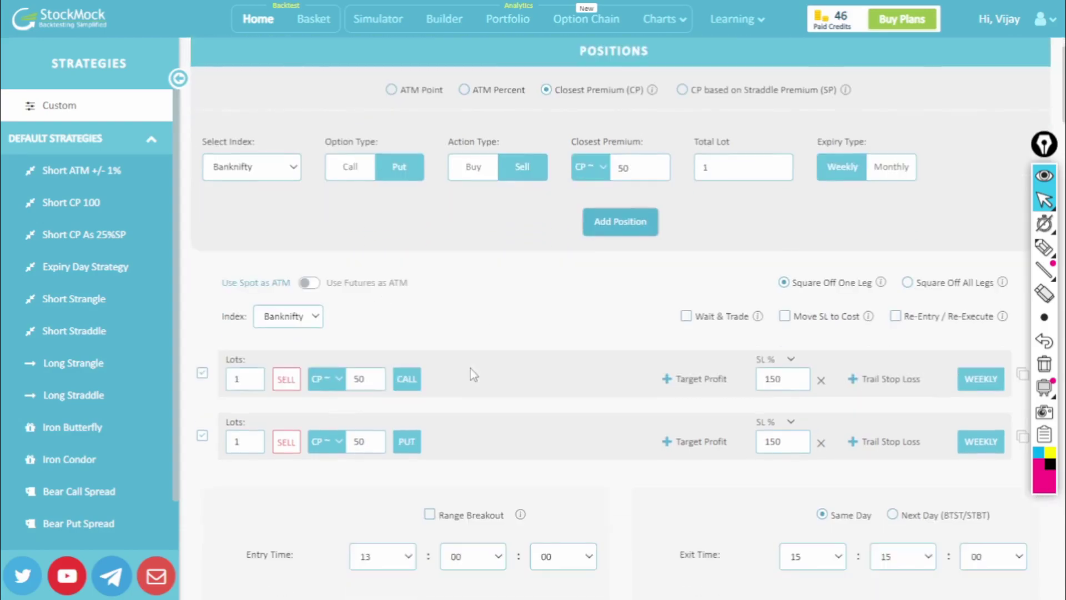
scroll(508, 375, "up", 3)
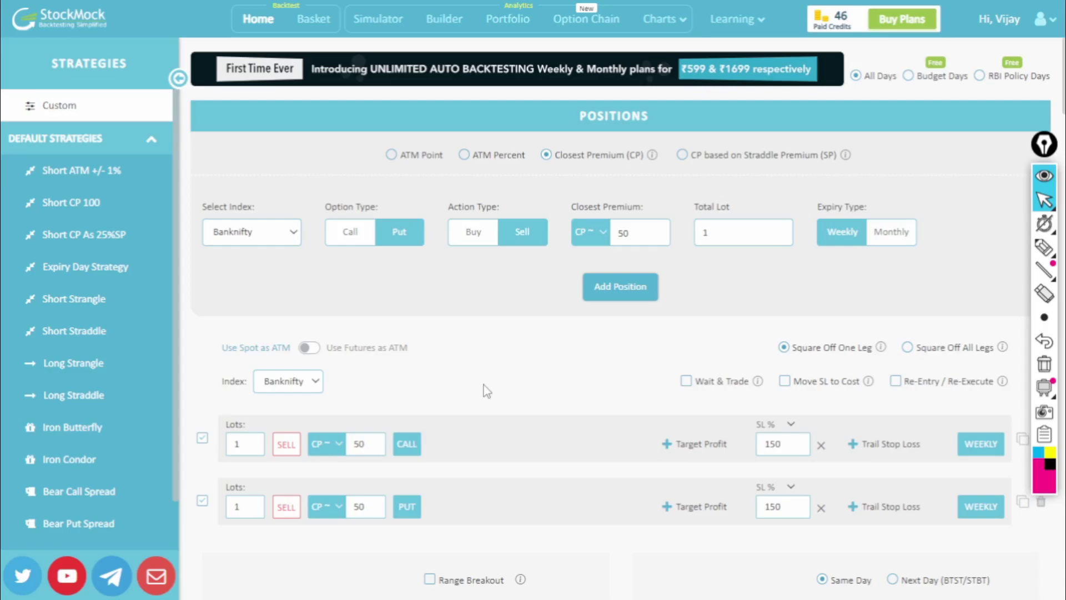
scroll(484, 385, "down", 3)
scroll(486, 391, "down", 4)
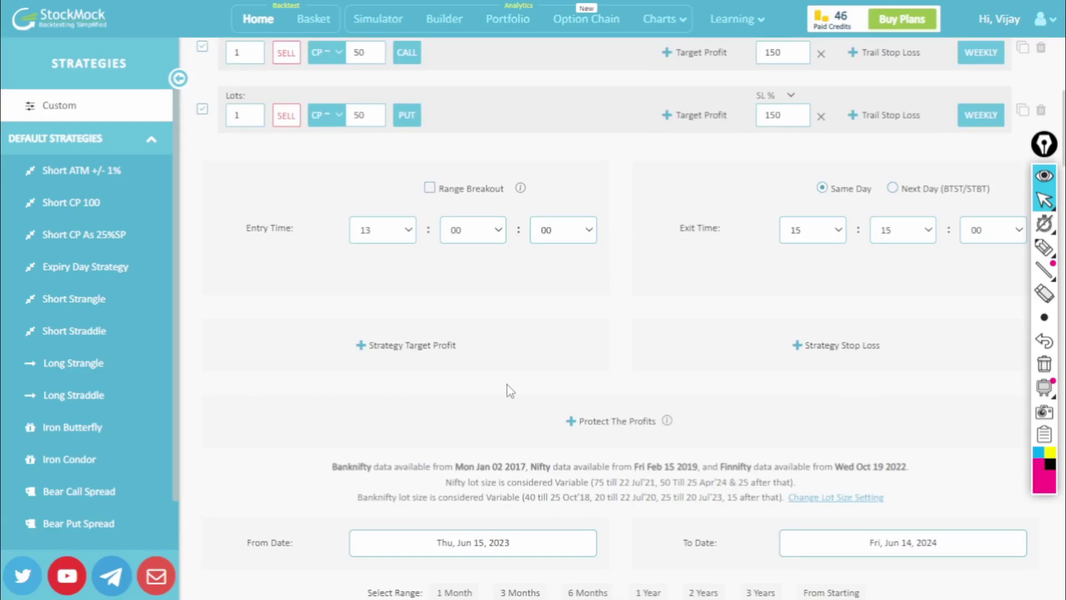
scroll(520, 394, "down", 1)
scroll(522, 392, "down", 4)
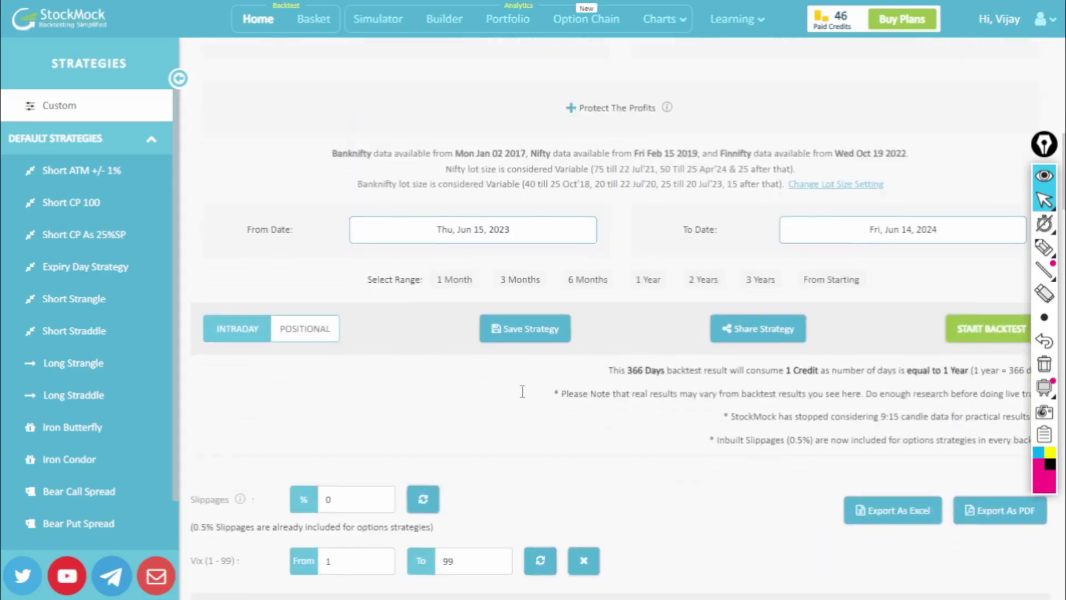
scroll(527, 394, "down", 2)
scroll(547, 397, "up", 1)
scroll(545, 395, "up", 6)
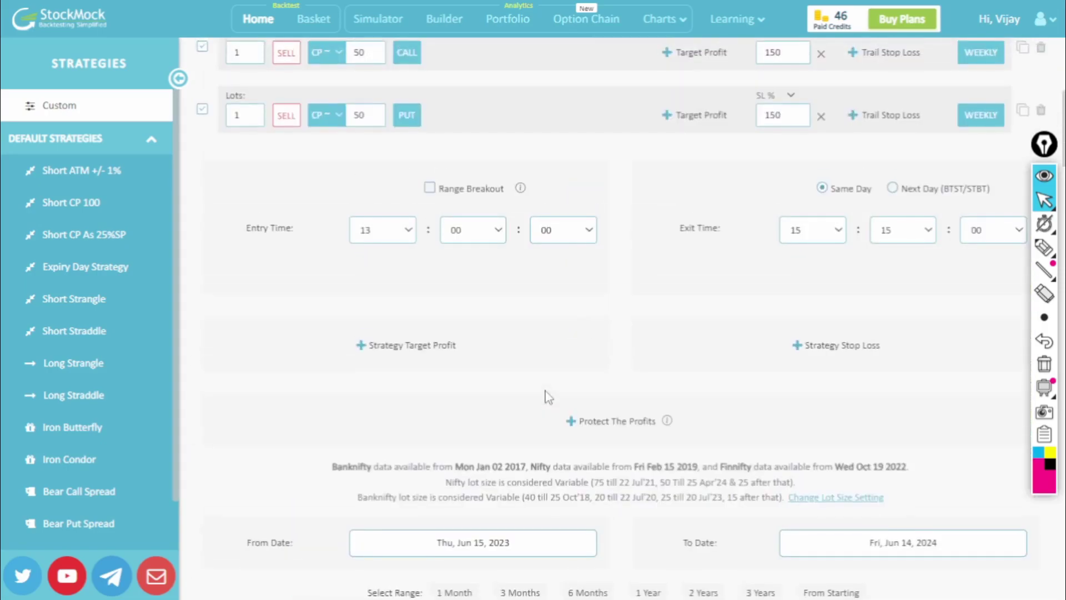
scroll(544, 389, "up", 7)
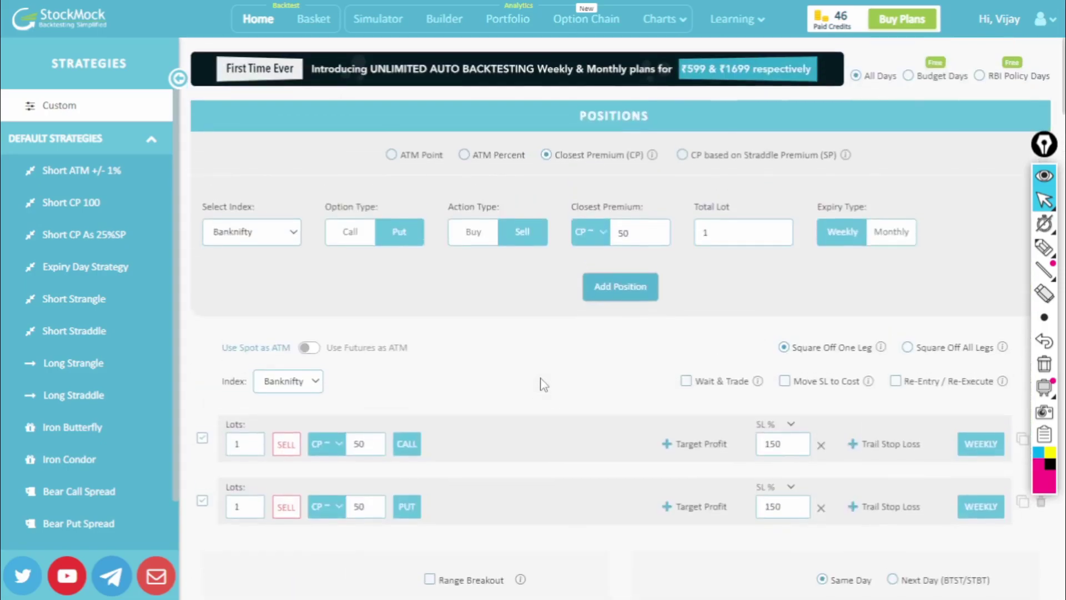